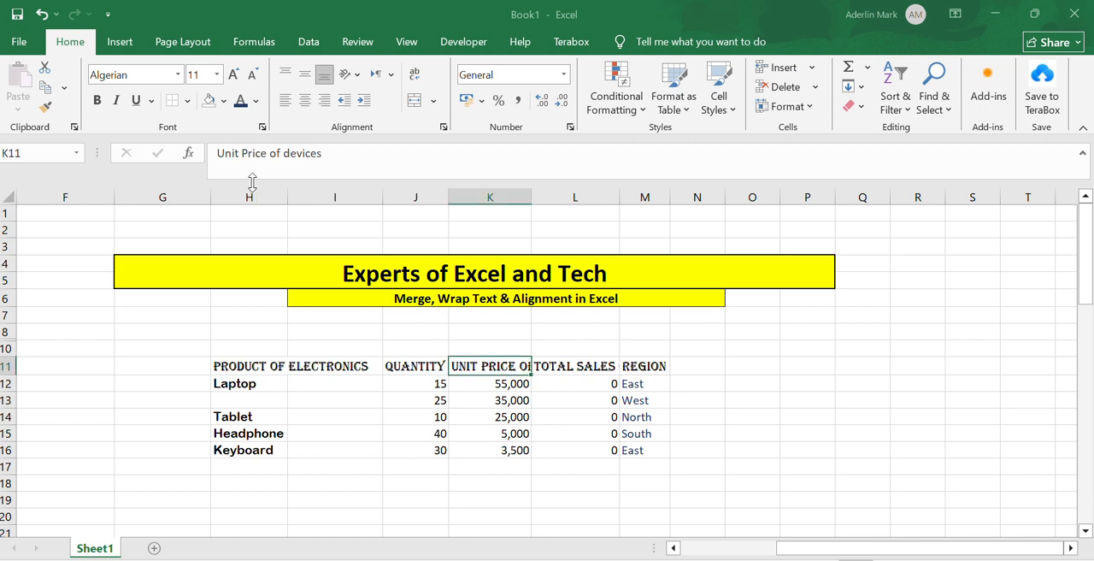
drag(249, 195, 349, 186)
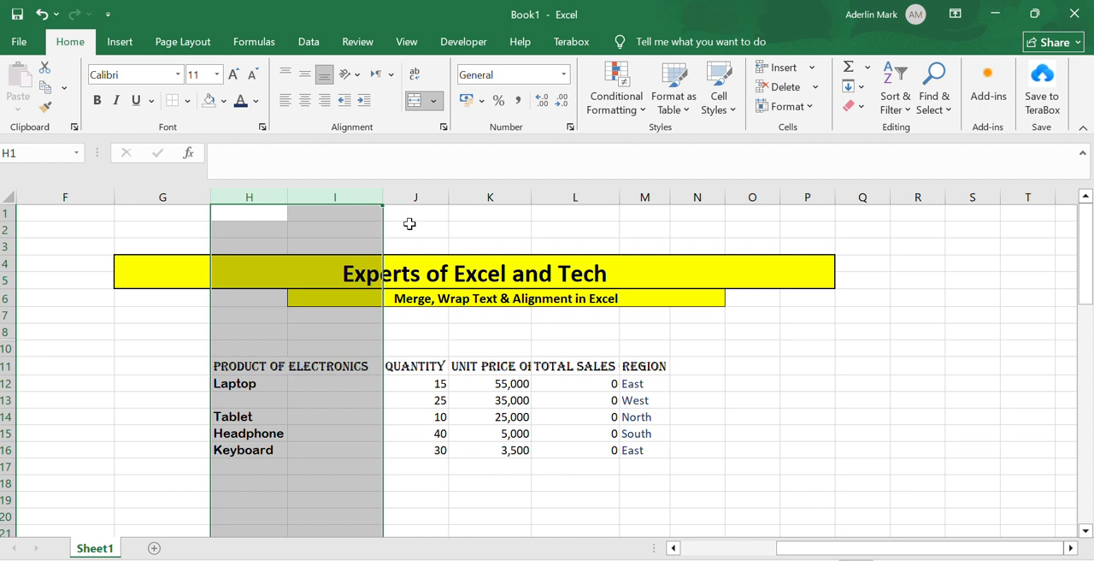
click(412, 198)
click(272, 368)
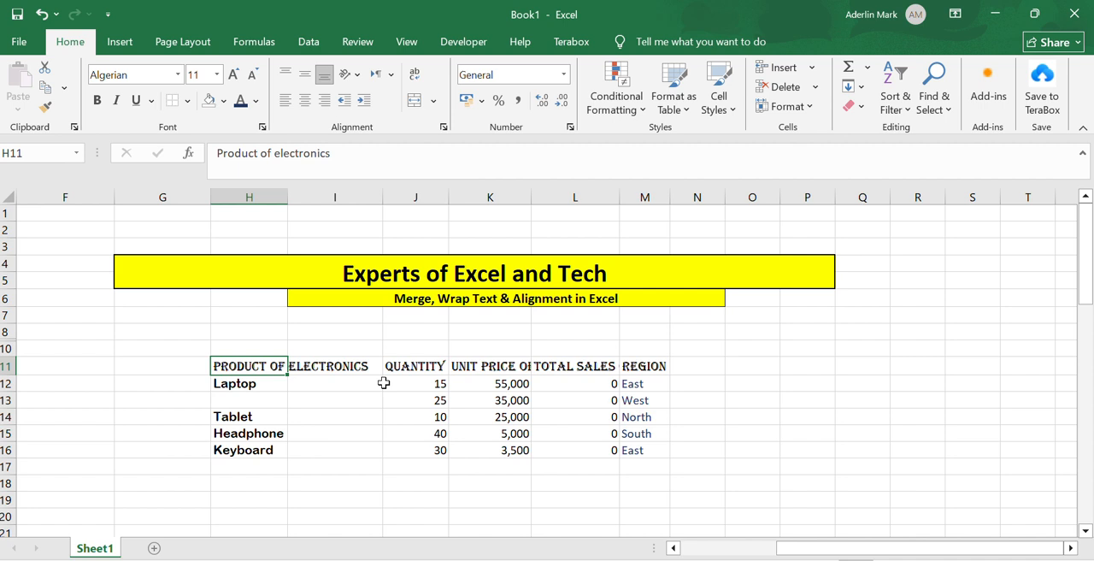
click(325, 427)
click(325, 349)
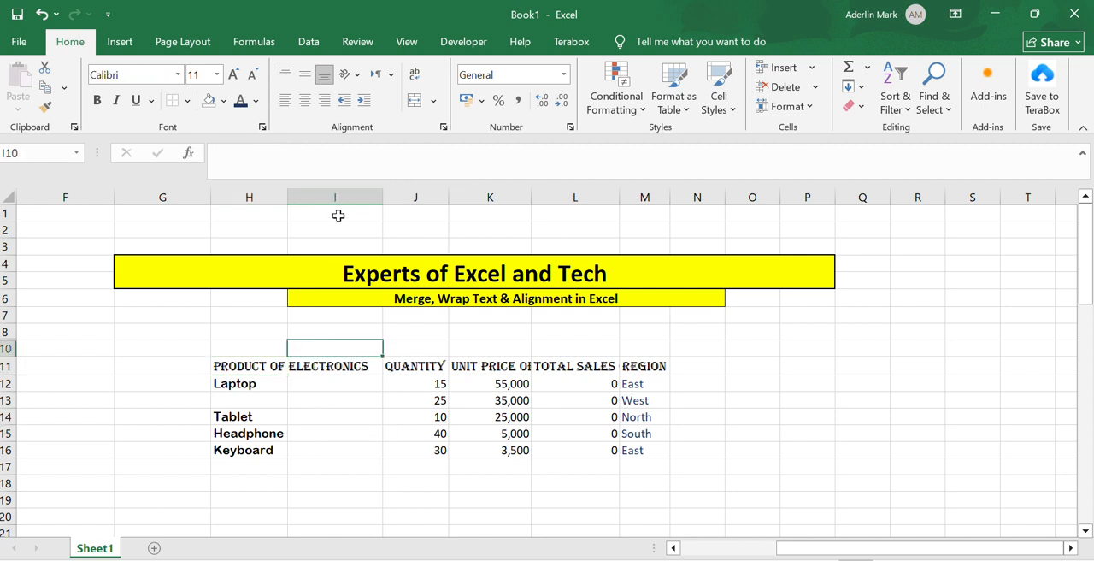
Insert a blank column immediately before the Quantity column
click(421, 193)
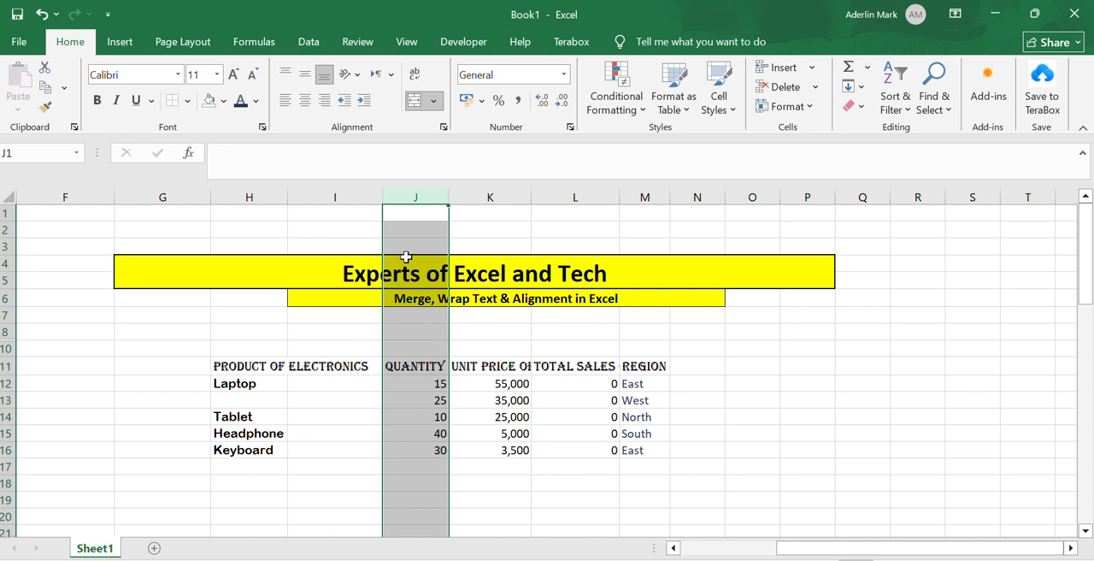
right_click(417, 201)
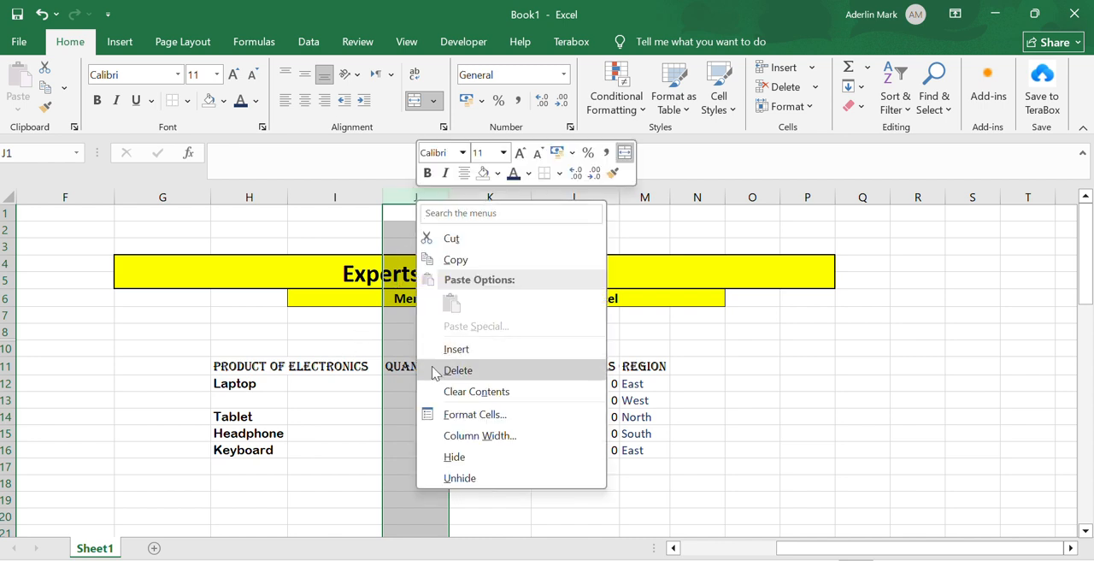
click(456, 349)
click(318, 433)
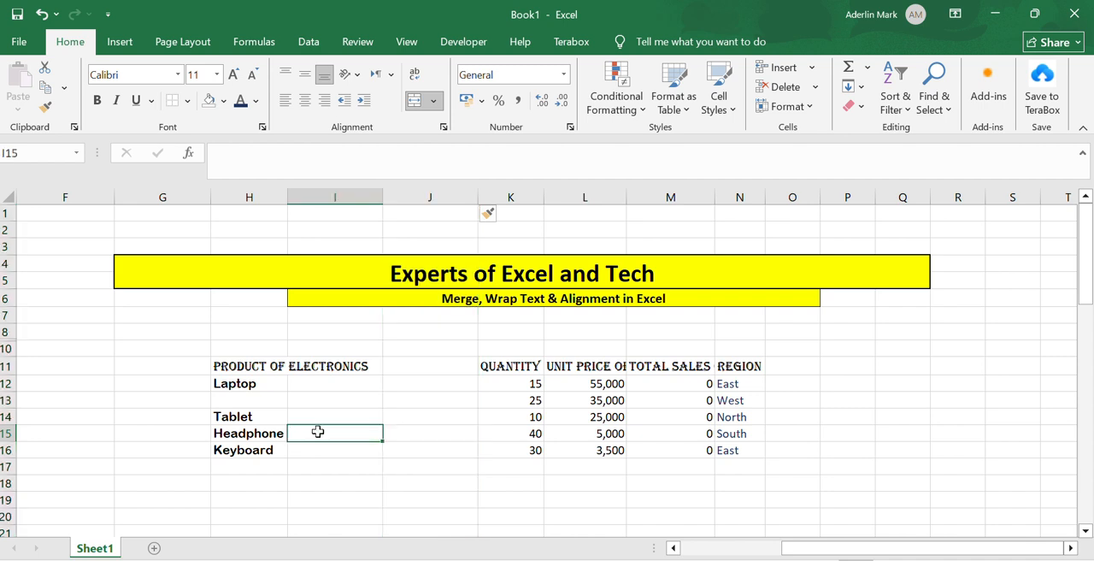
click(229, 363)
click(316, 370)
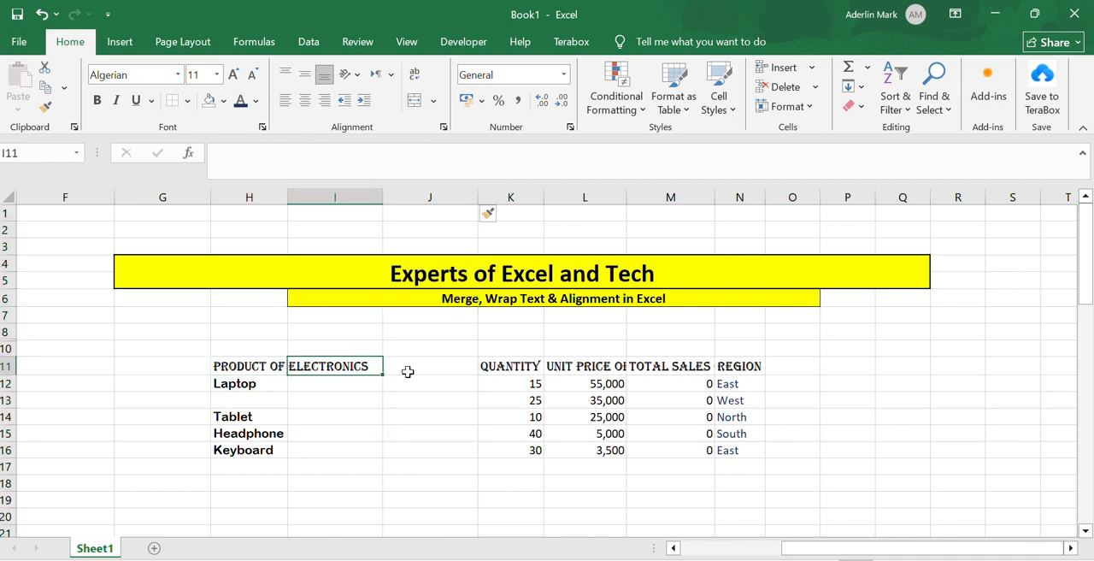
click(408, 369)
click(273, 368)
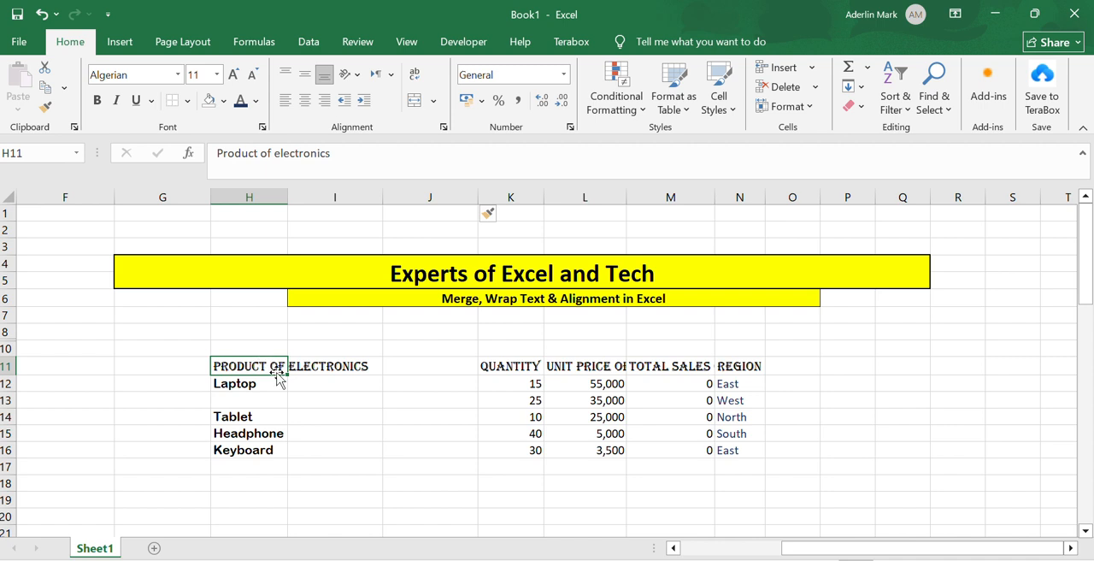
drag(267, 198, 451, 222)
click(315, 399)
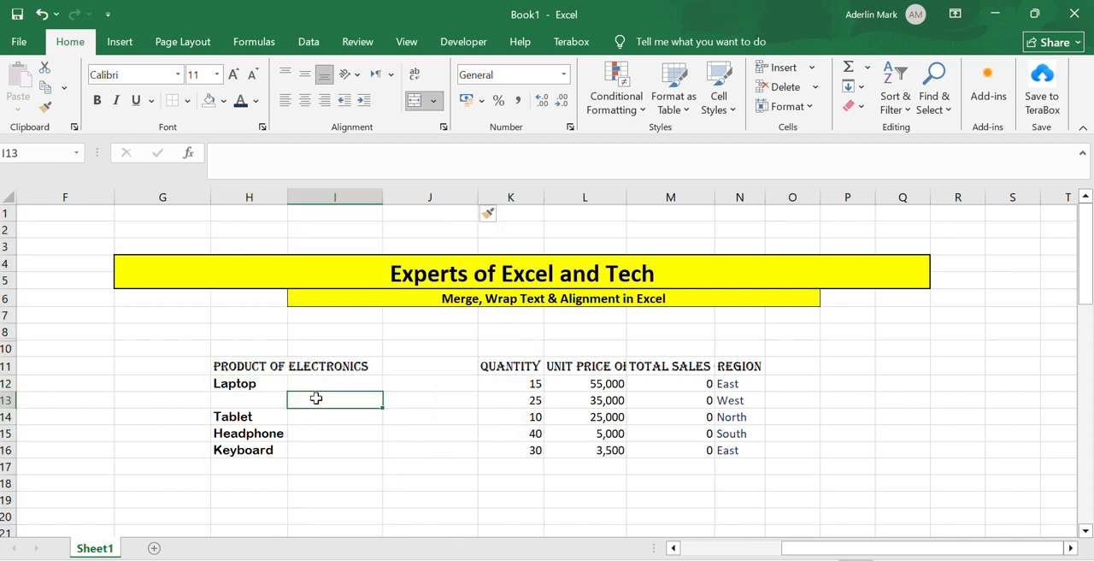
Merge and centre the "Product of electronics" heading across cells H11:J11
click(273, 362)
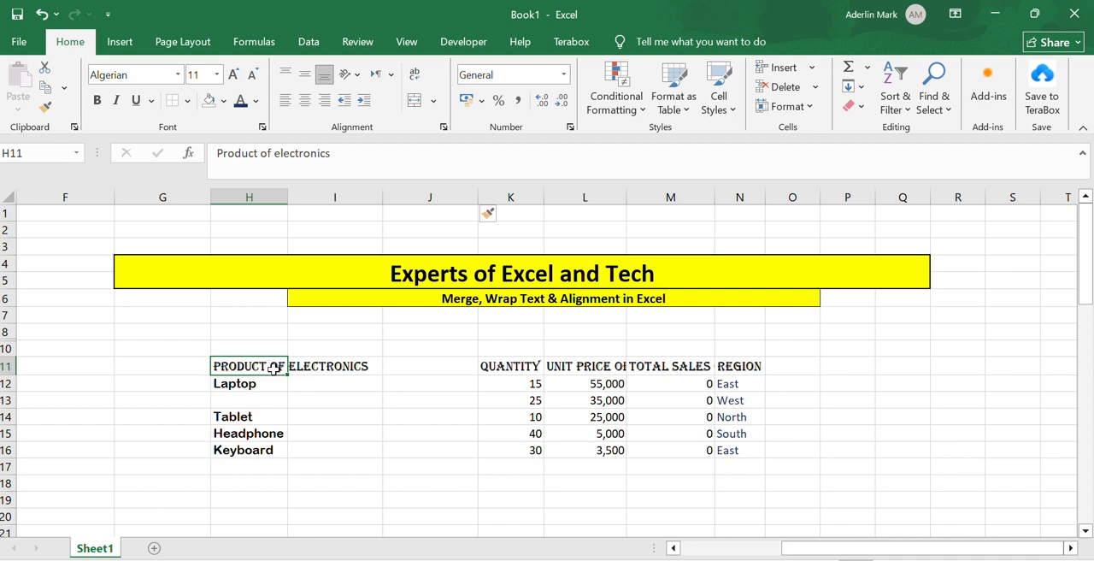
drag(274, 368, 428, 366)
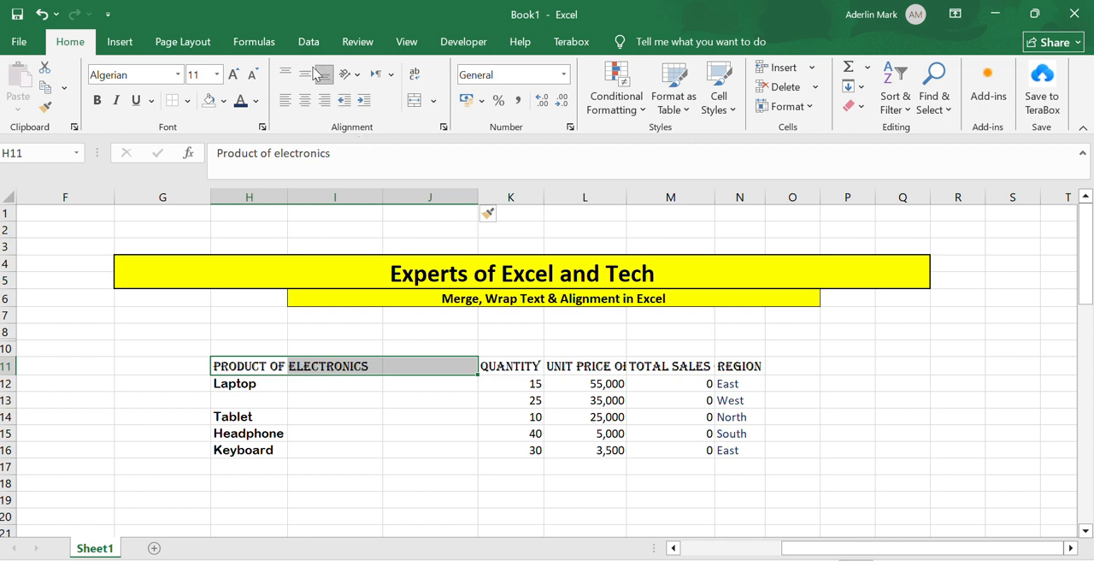
click(414, 101)
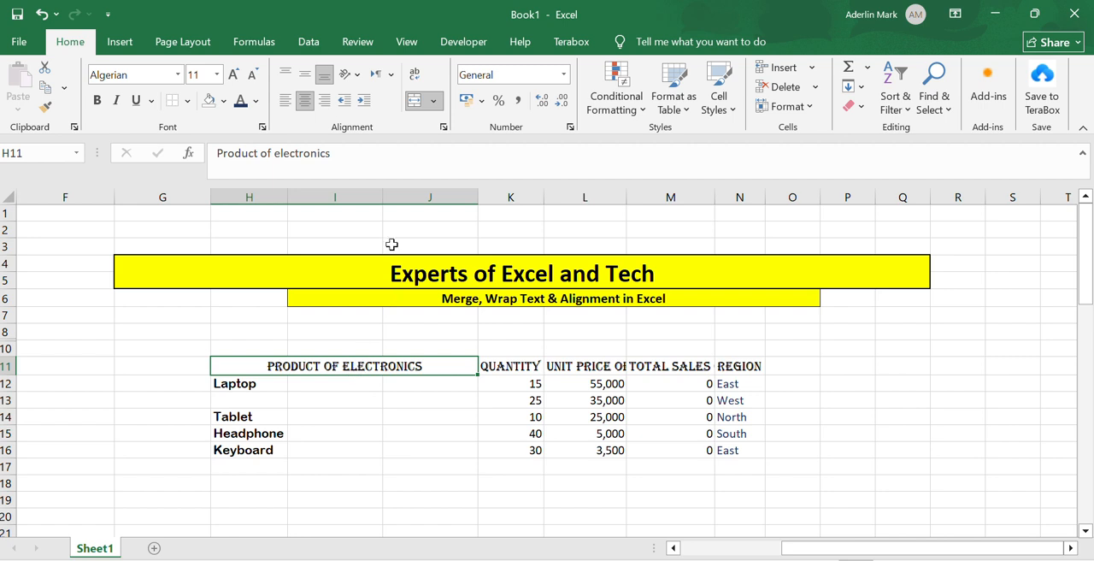
Unmerge the "Product of electronics" heading cells H11:J11
click(432, 102)
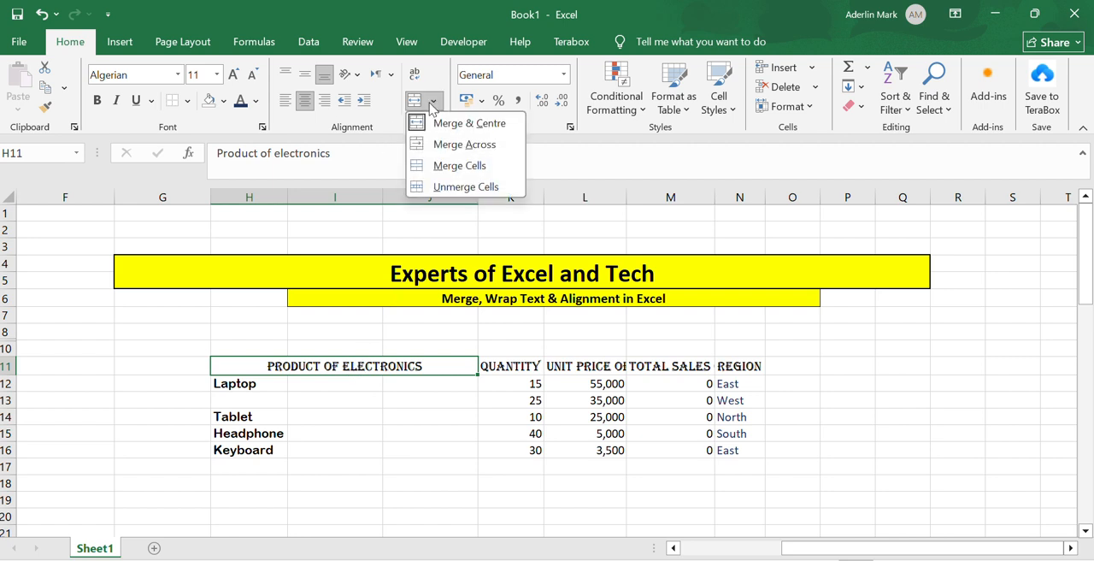
click(443, 150)
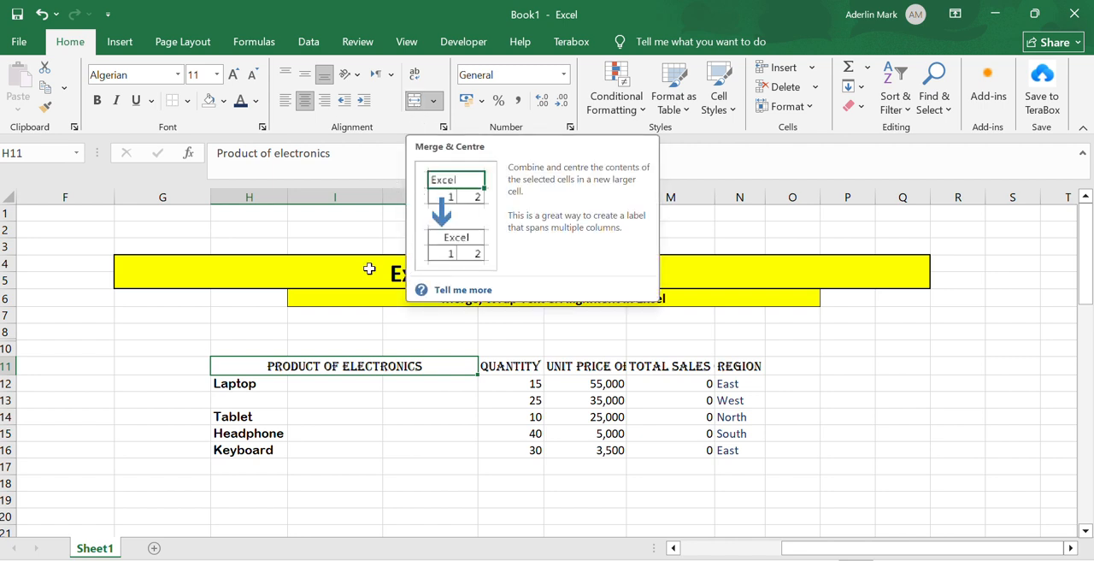
click(350, 424)
click(288, 361)
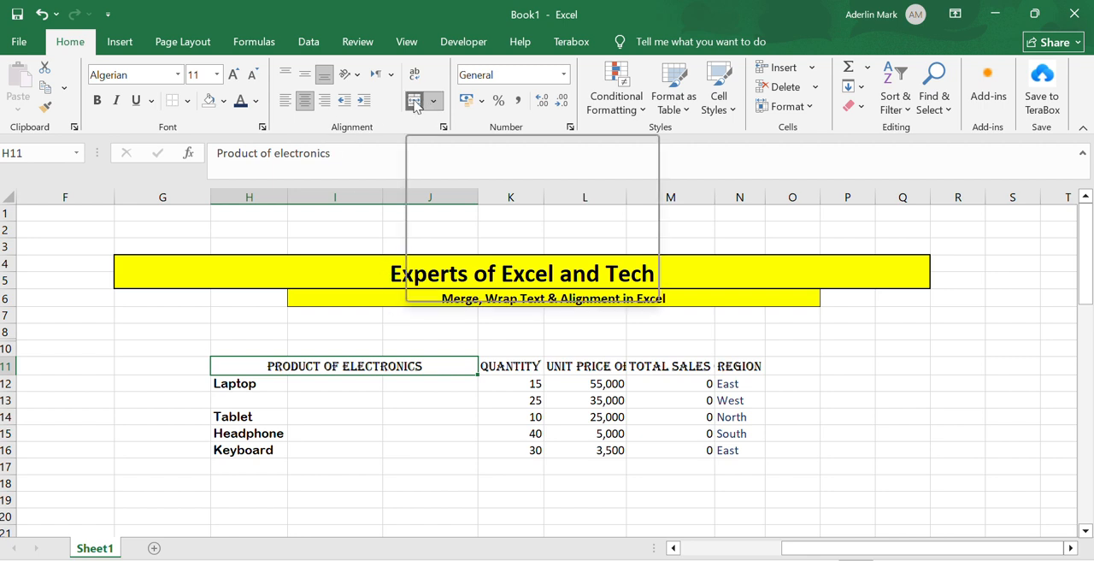
click(414, 102)
click(387, 468)
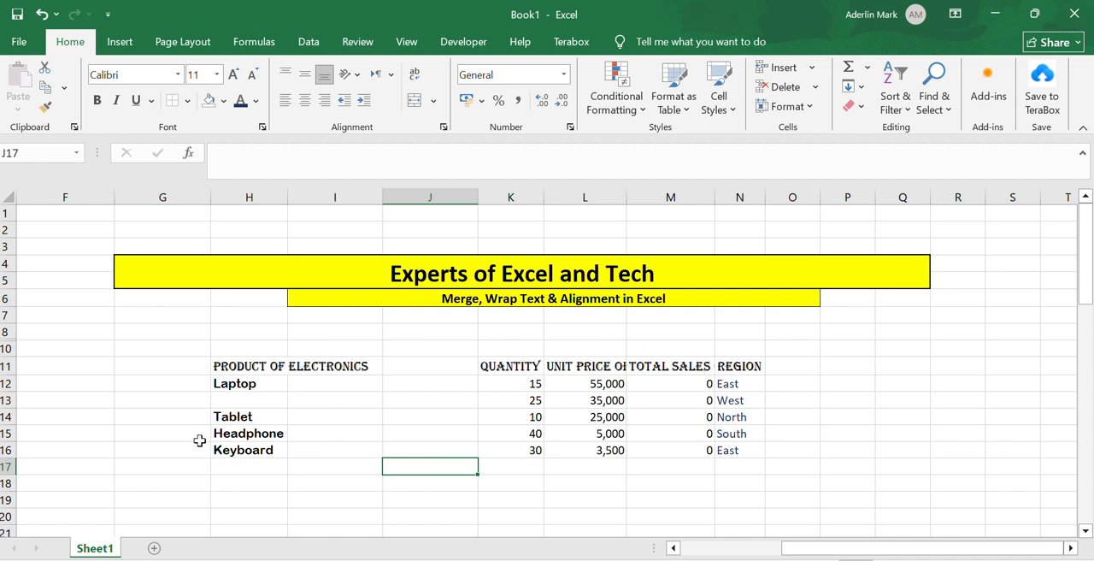
Merge and centre the Laptop cell with the cell below it (H12:H13), keeping only the upper value
click(249, 381)
drag(249, 376, 250, 398)
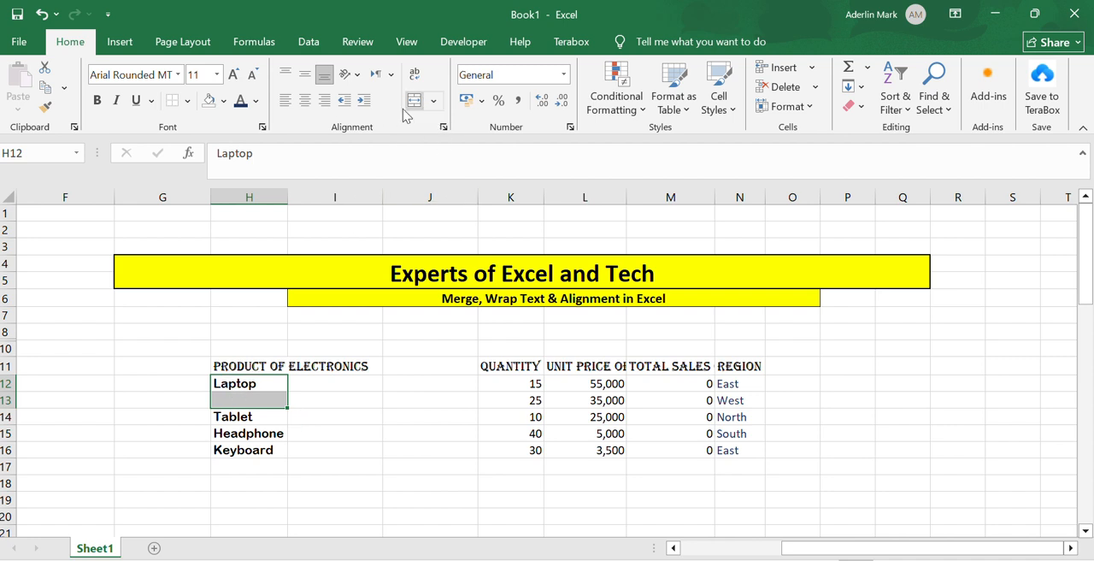
click(253, 383)
drag(253, 384, 259, 397)
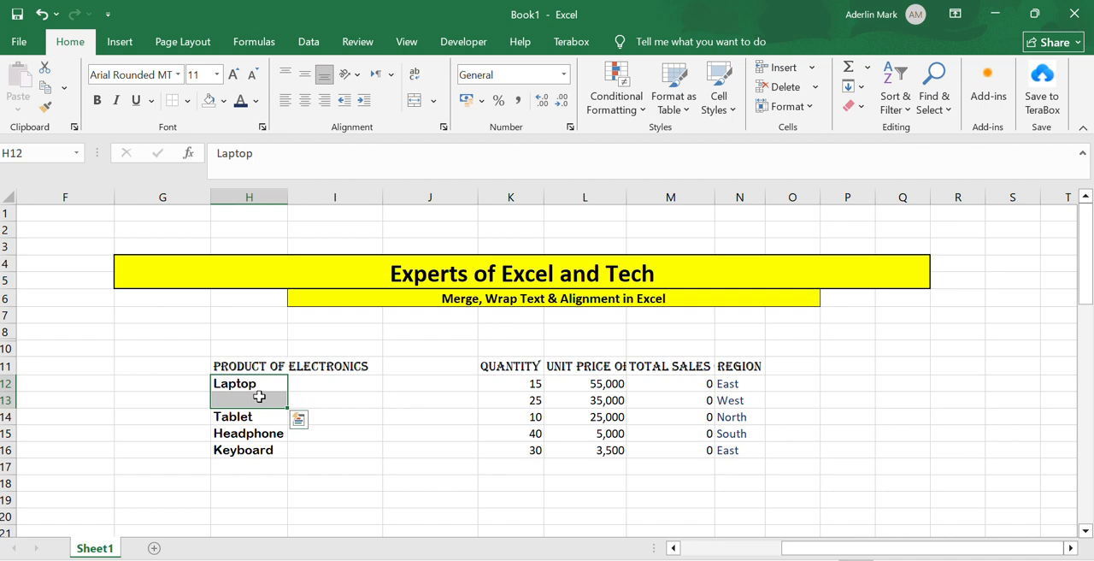
click(414, 104)
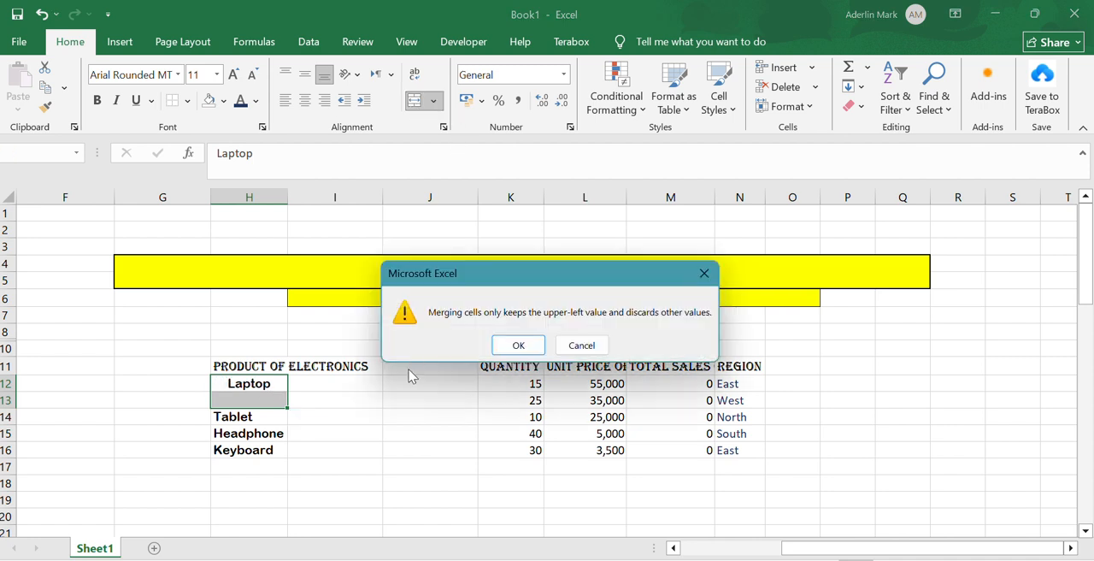
click(503, 339)
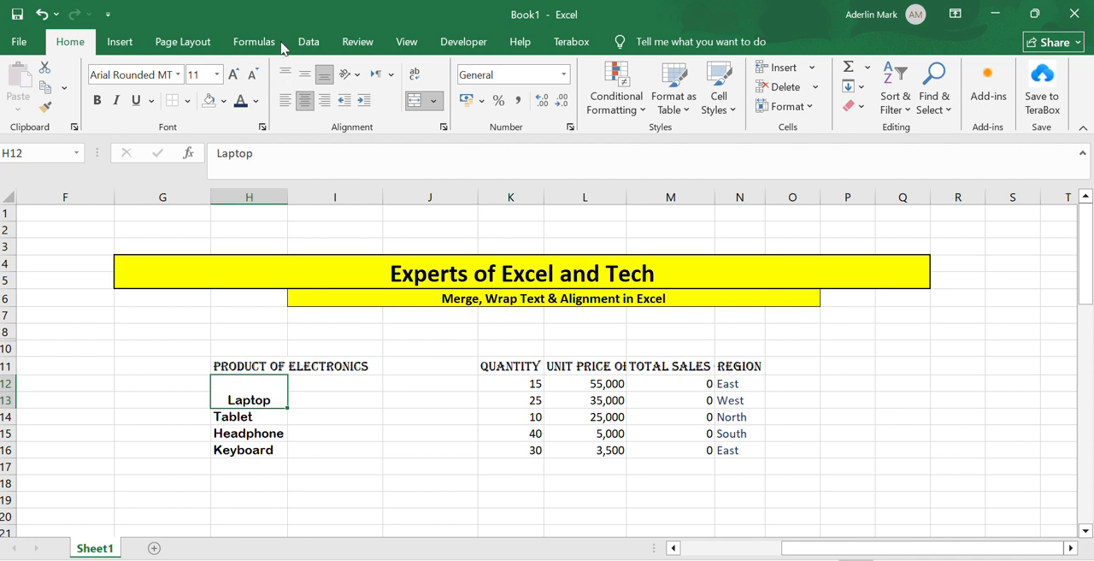
Try middle, top and bottom vertical alignment on the merged Laptop cell and settle on middle alignment
click(304, 82)
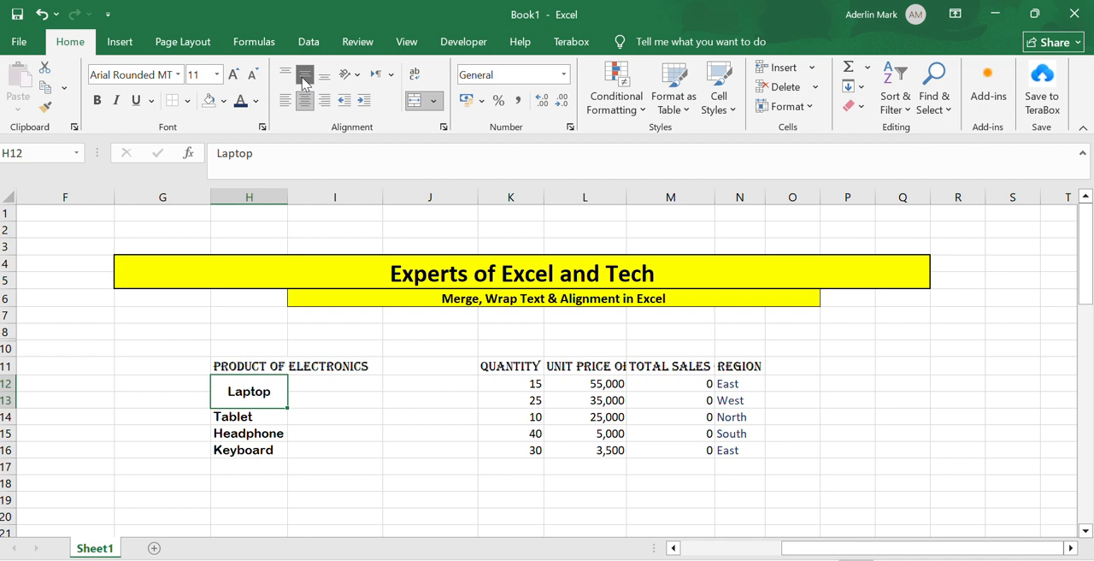
click(285, 75)
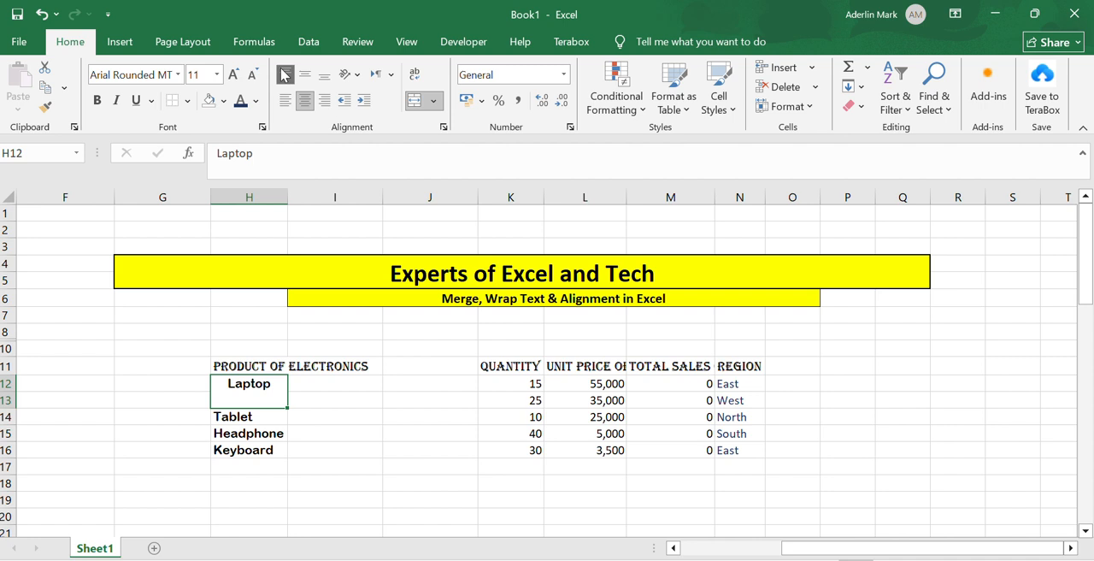
click(323, 76)
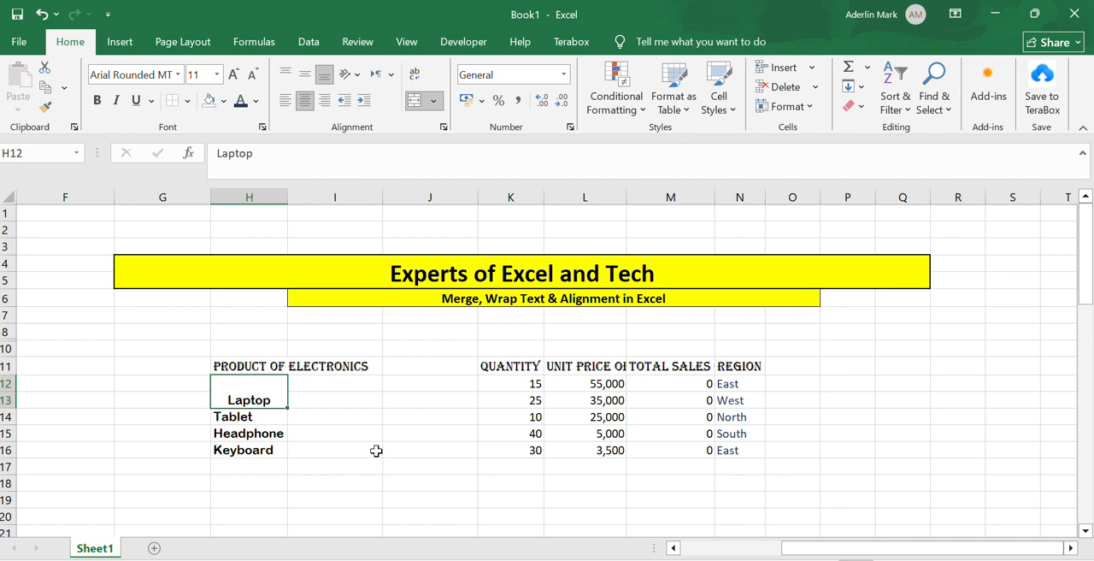
click(305, 76)
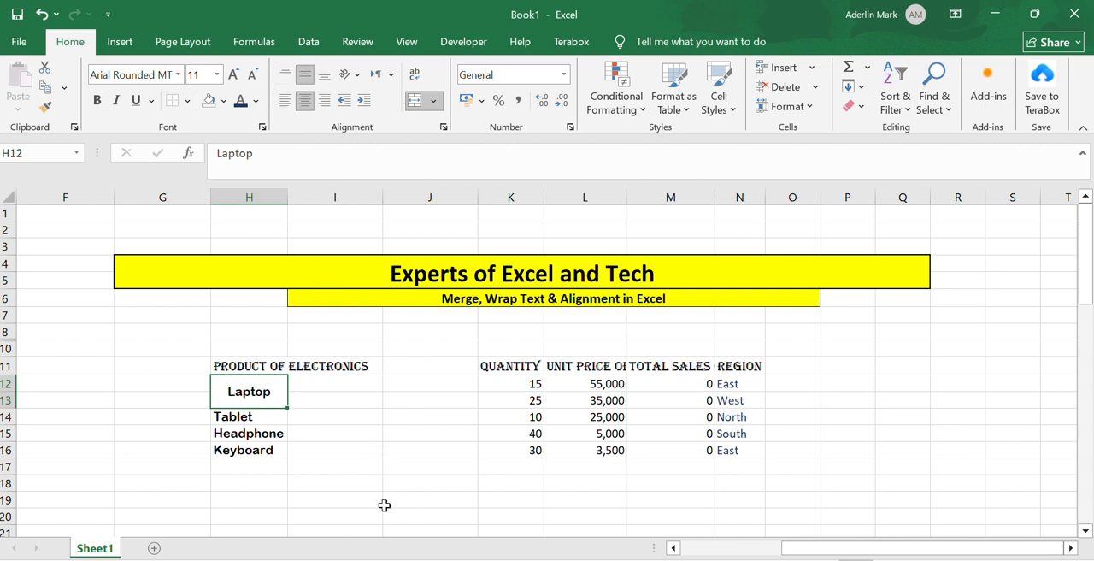
click(384, 504)
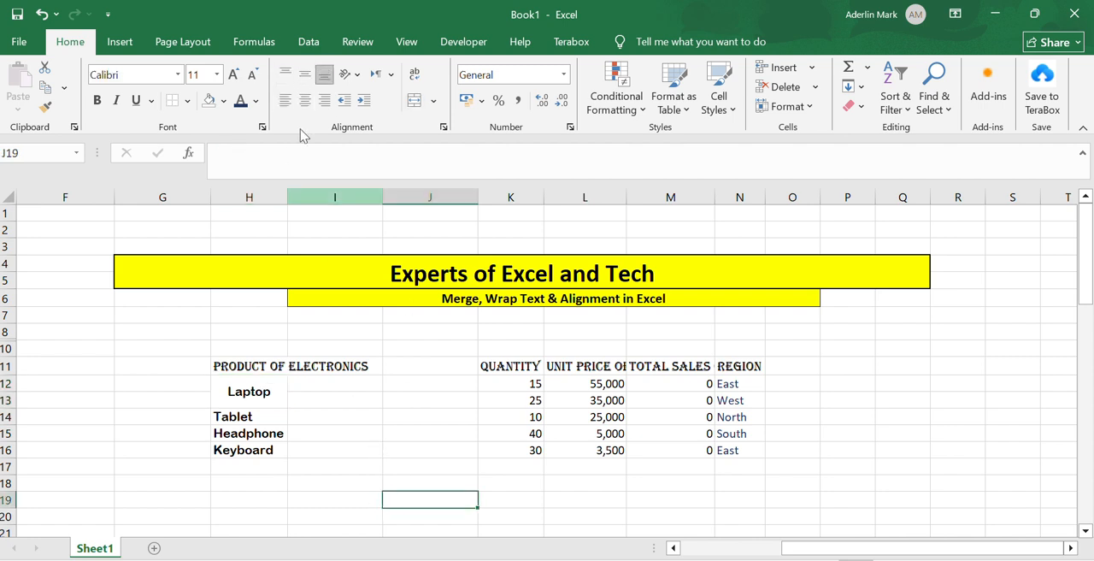
Examine the full text of the table headings in row 11, from the product heading through Region
click(267, 366)
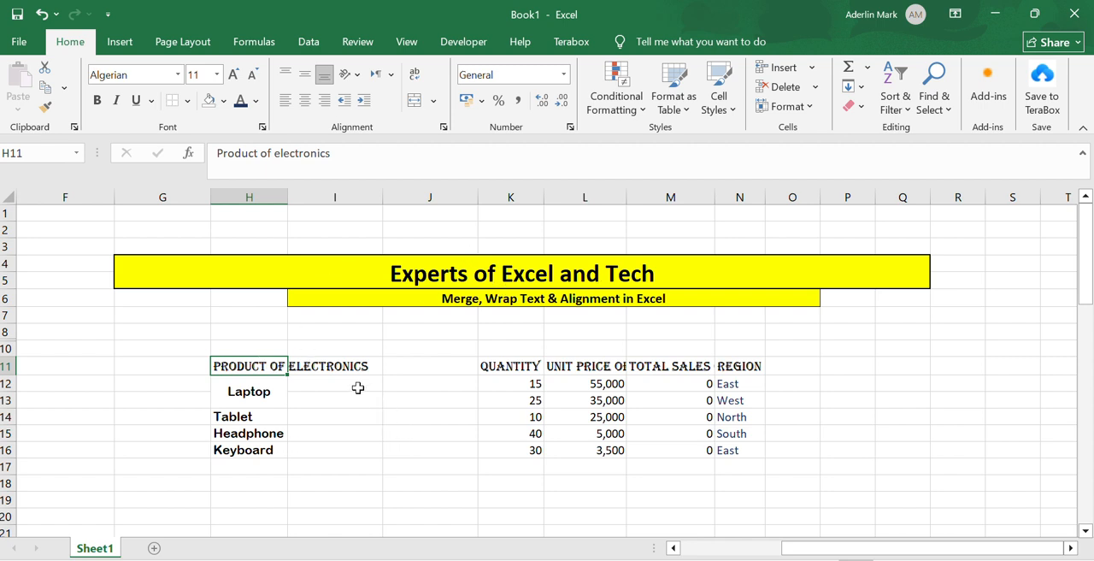
click(512, 383)
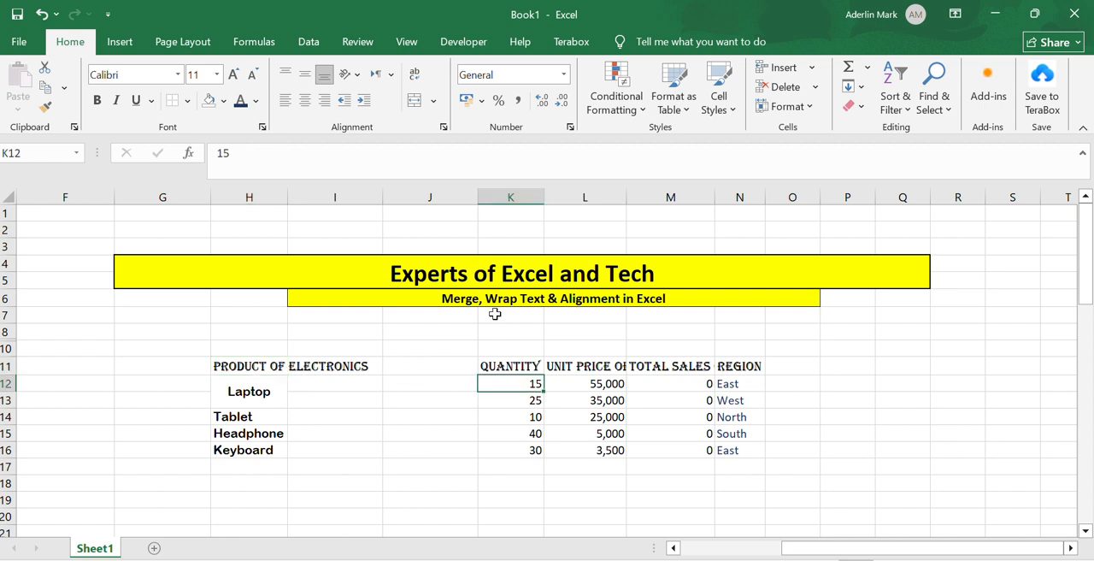
click(519, 366)
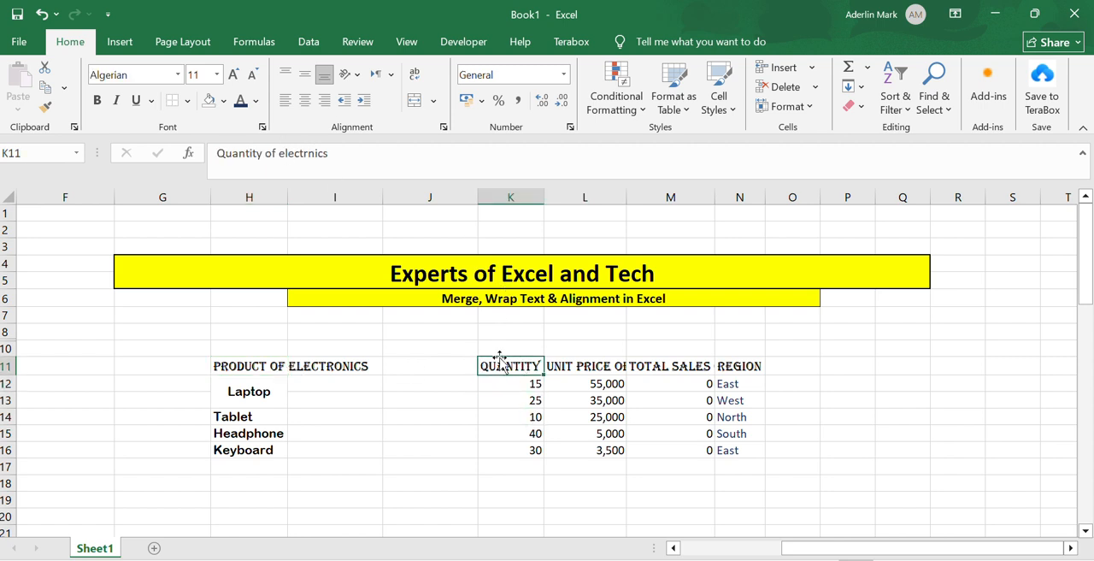
click(574, 369)
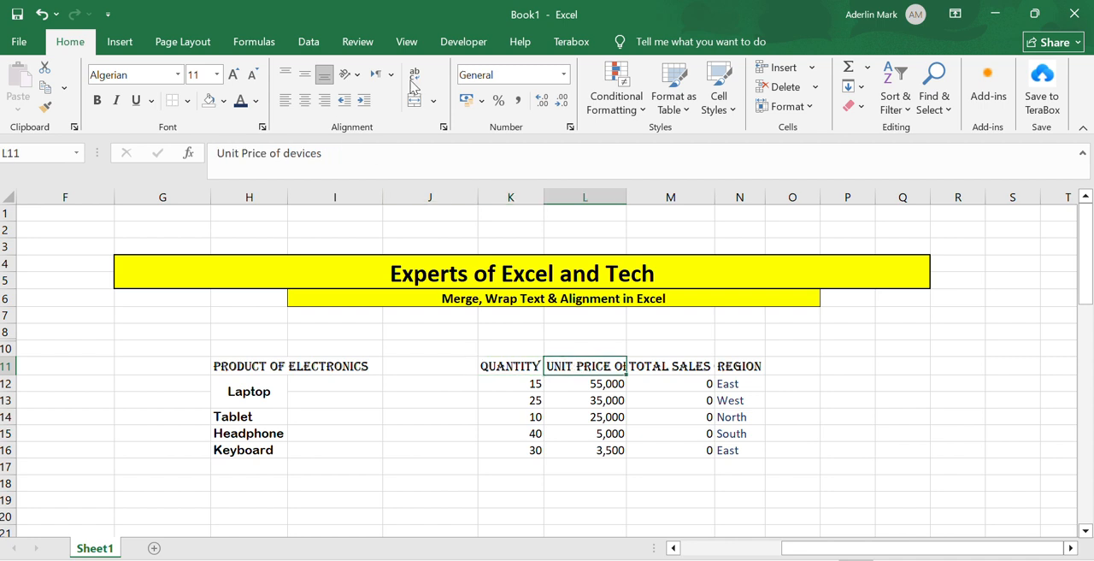
click(648, 369)
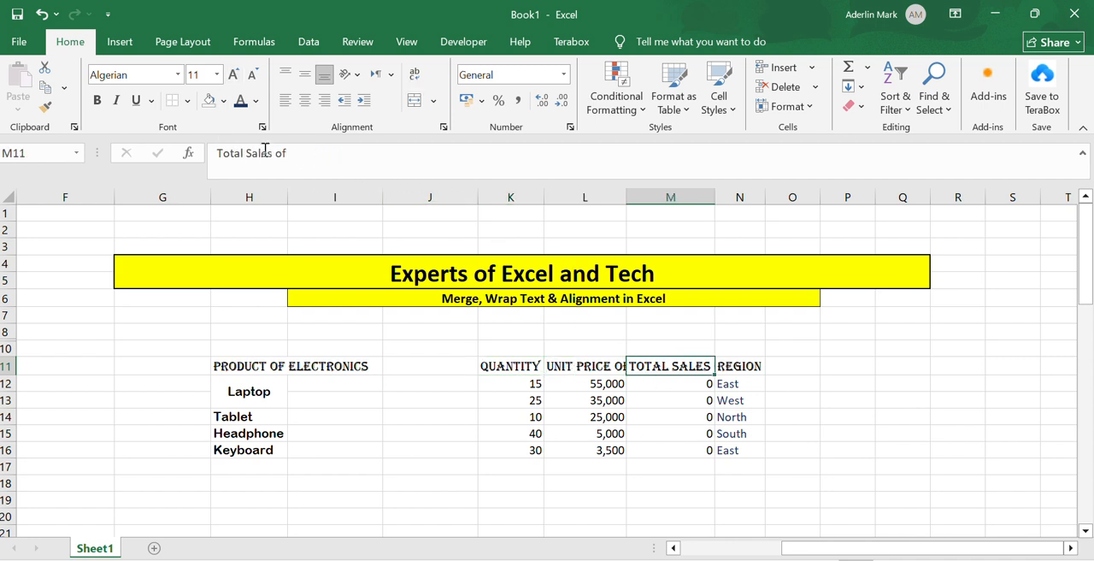
click(745, 371)
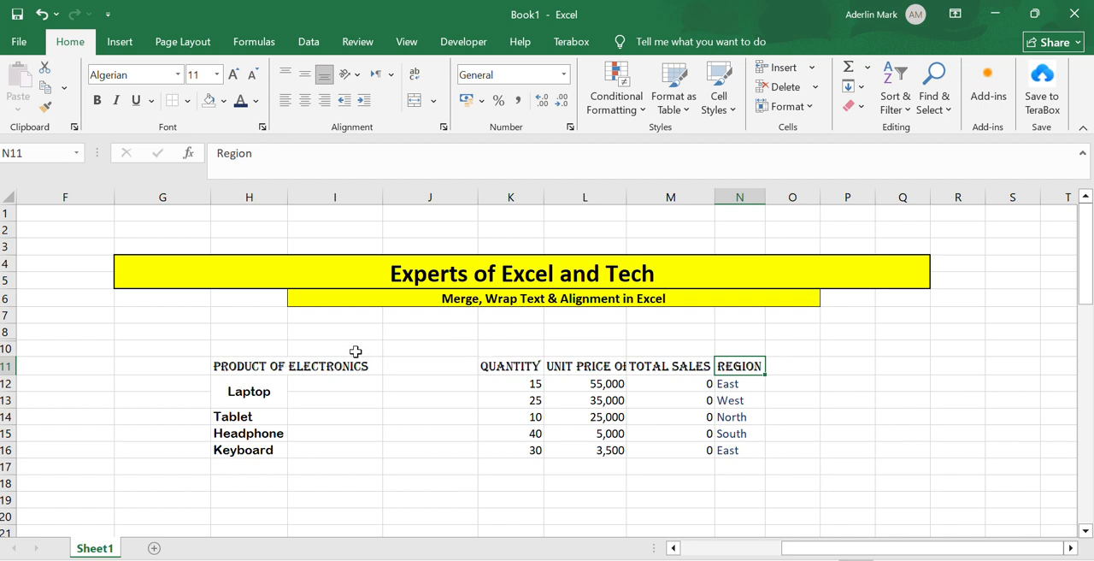
Wrap the text of the product heading in H11 and the quantity heading in K11
click(265, 365)
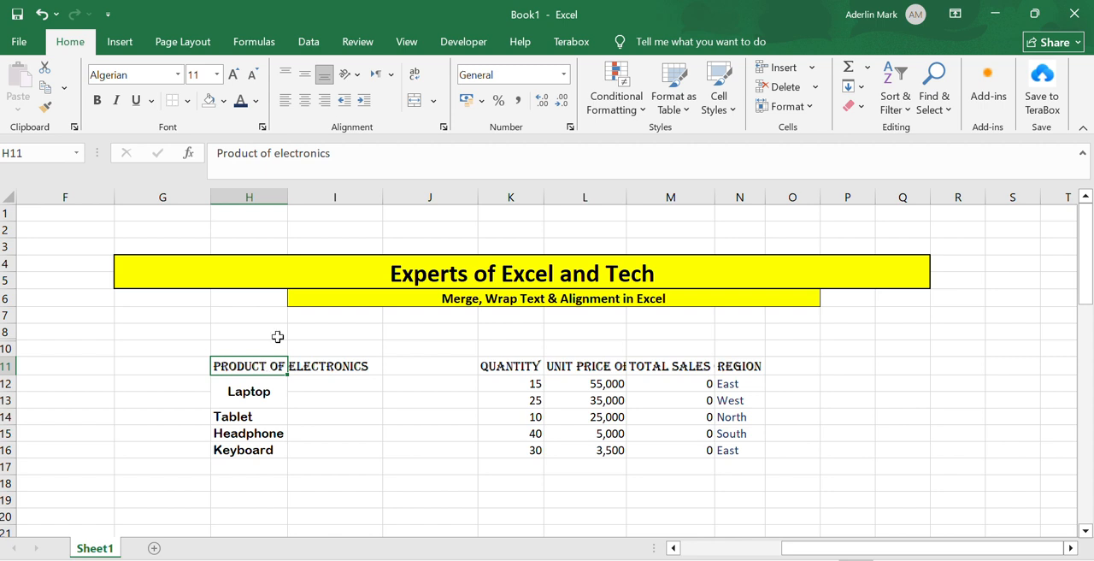
click(414, 79)
click(501, 417)
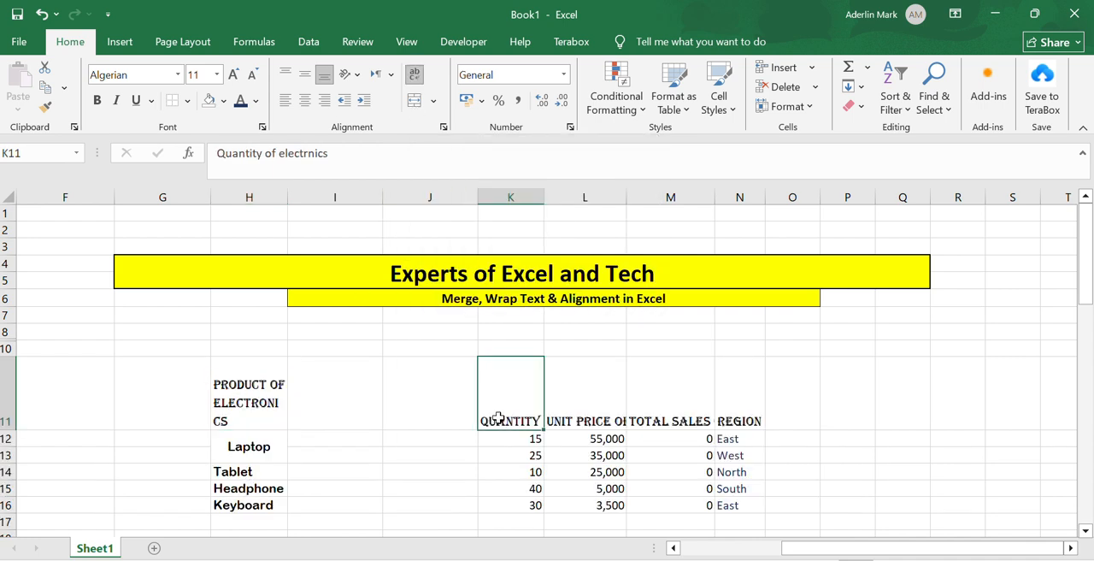
click(416, 75)
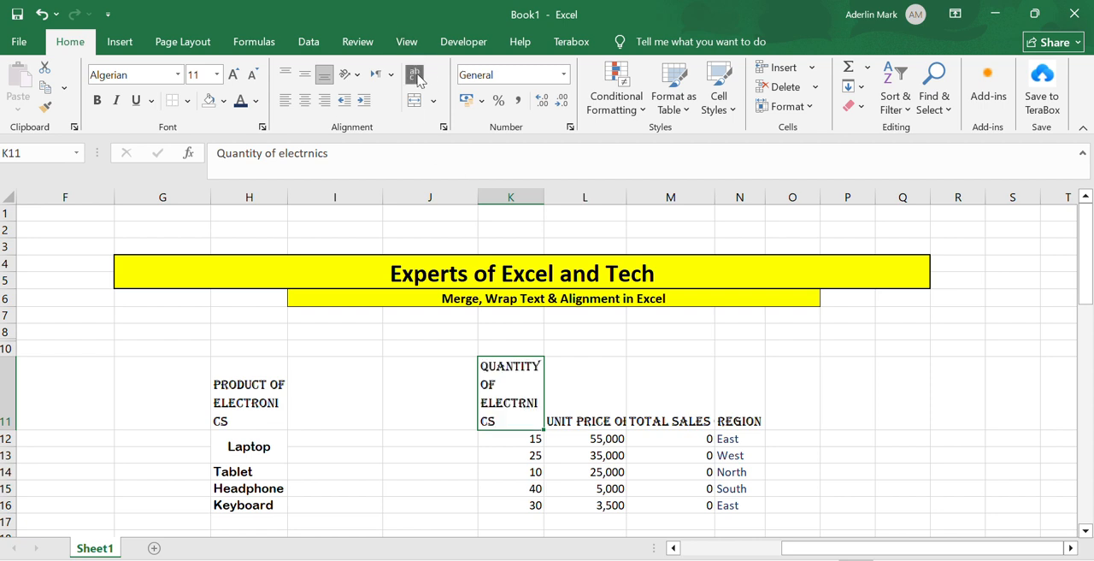
Wrap the text of the unit price heading in L11 and the total sales heading in M11
click(570, 393)
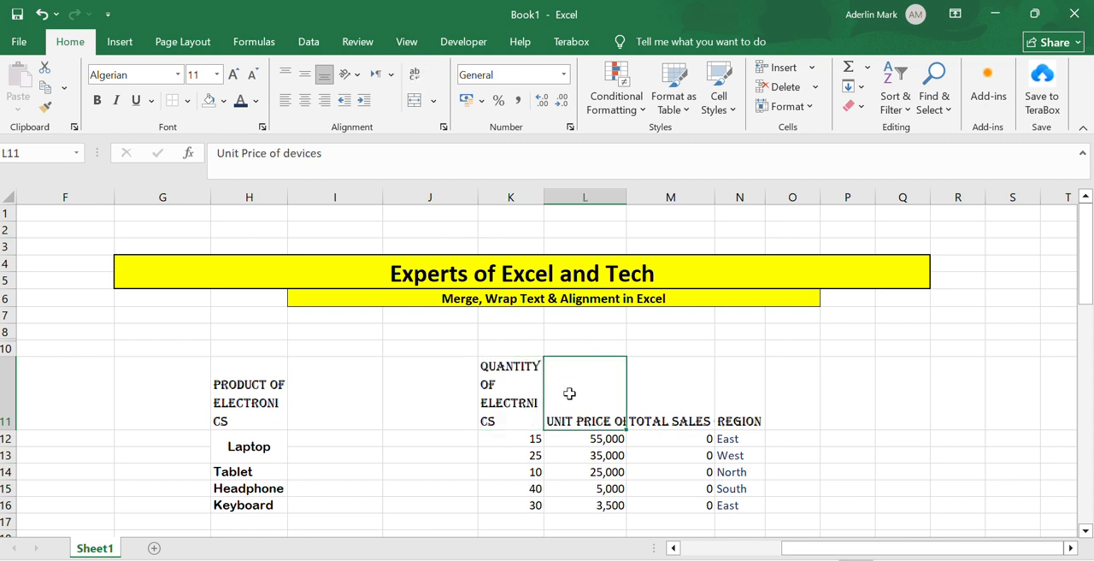
click(416, 77)
click(668, 398)
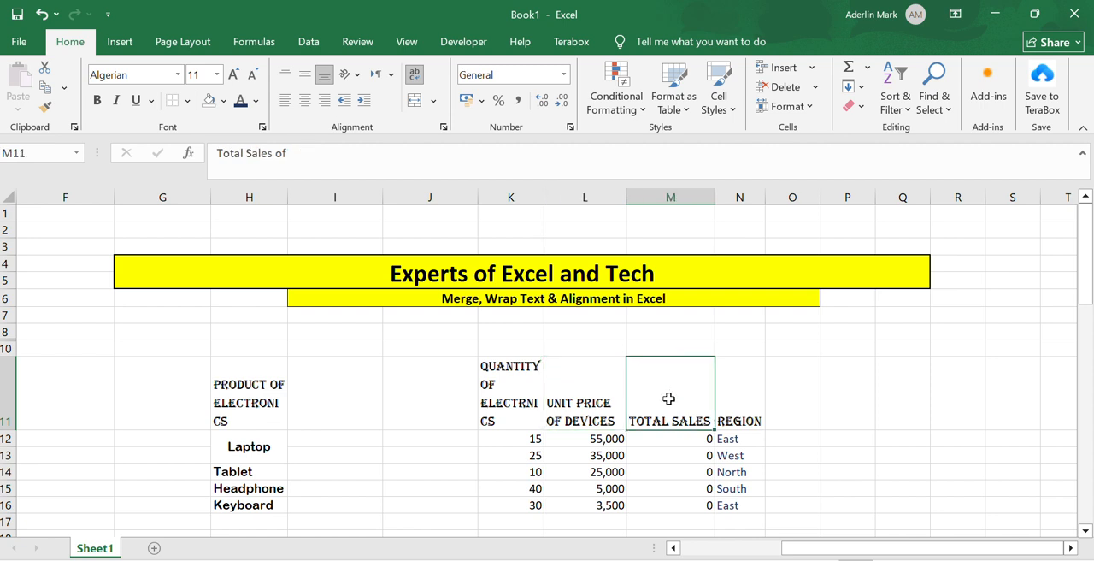
click(416, 75)
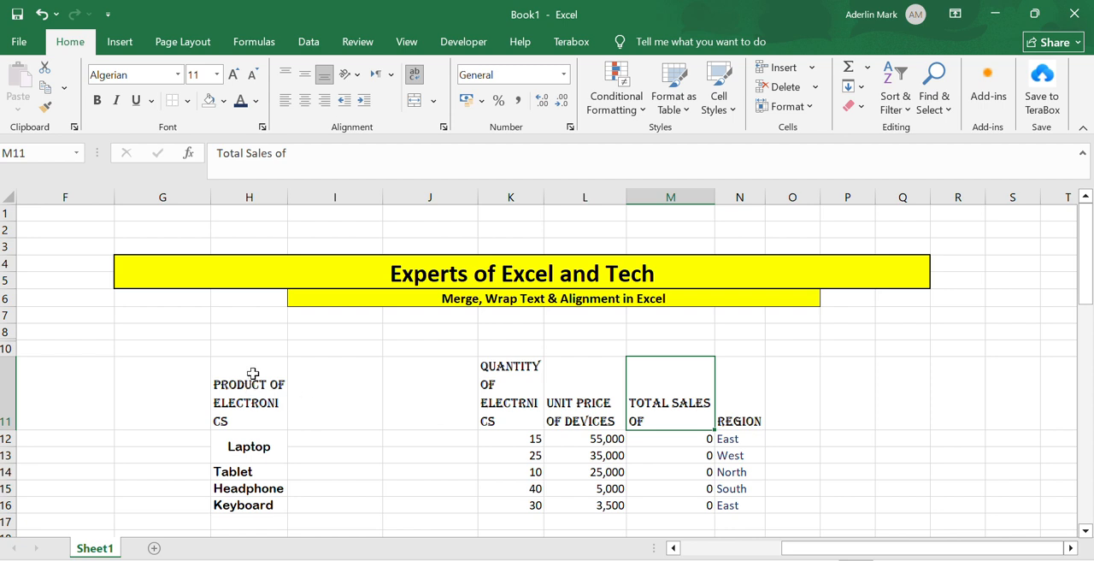
Merge and centre the quantity heading over J11:K11, and redo the merge so it spans I11:K11
click(517, 388)
drag(517, 388, 403, 399)
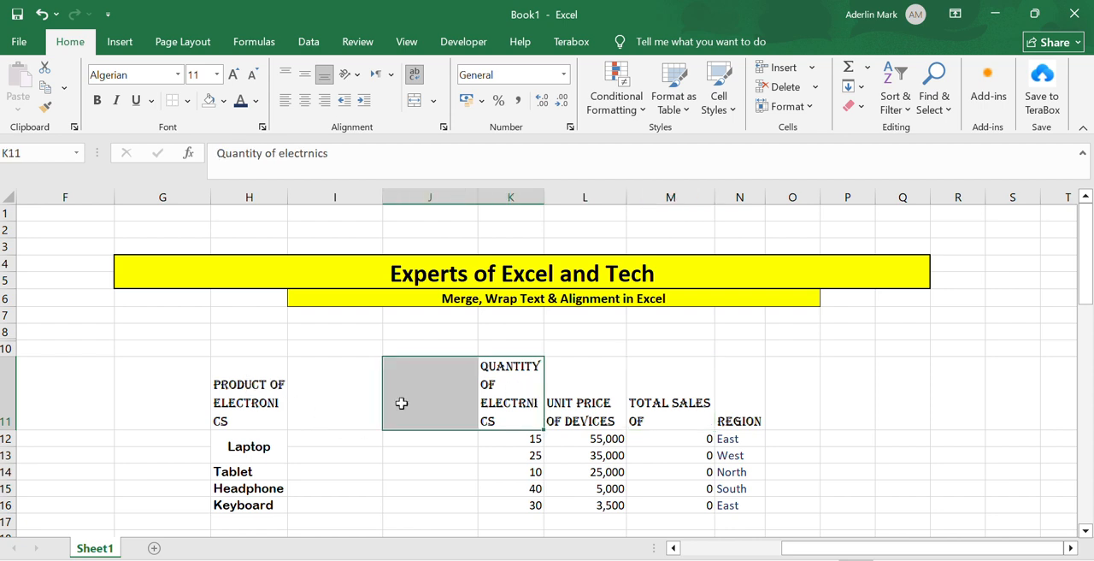
click(416, 100)
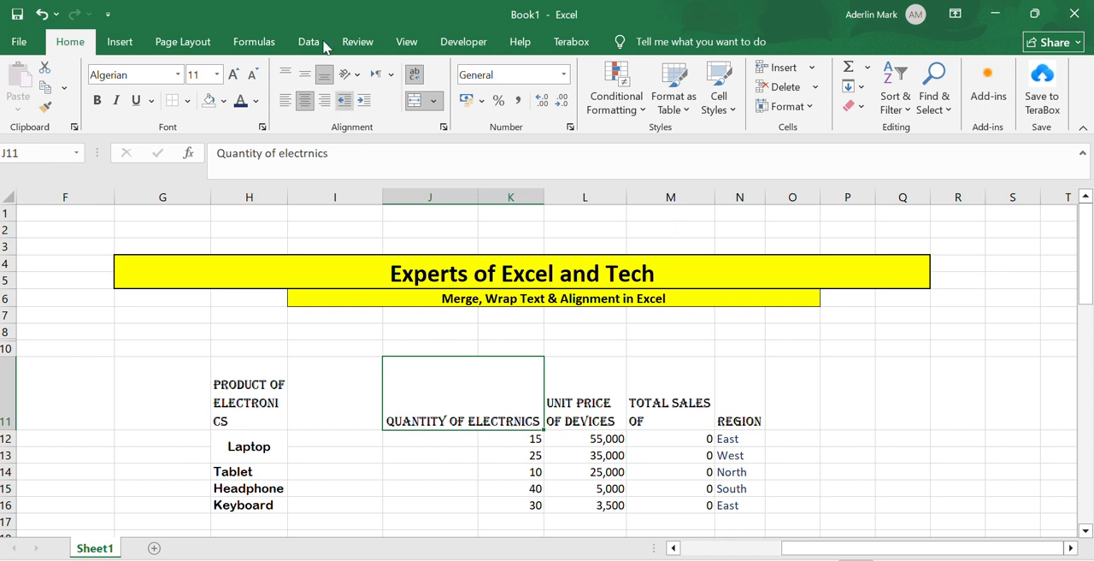
click(285, 100)
drag(350, 400, 447, 405)
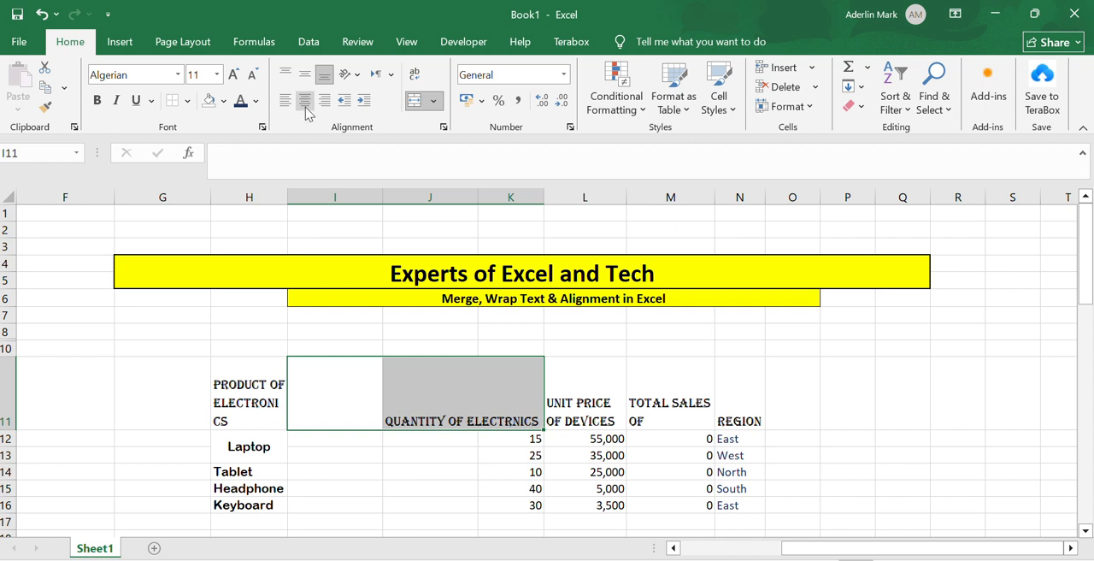
click(413, 100)
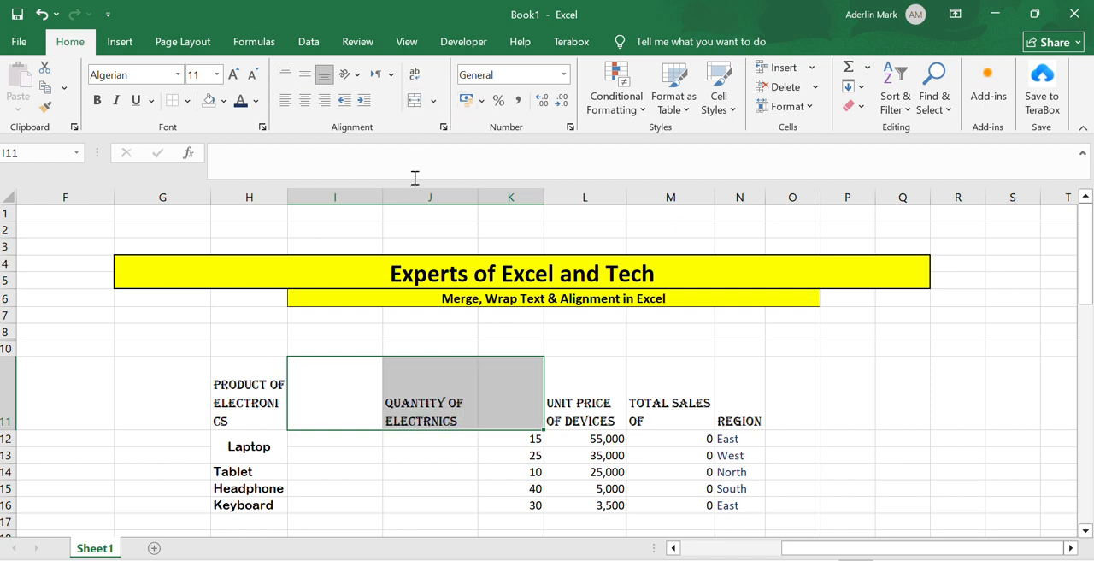
click(414, 99)
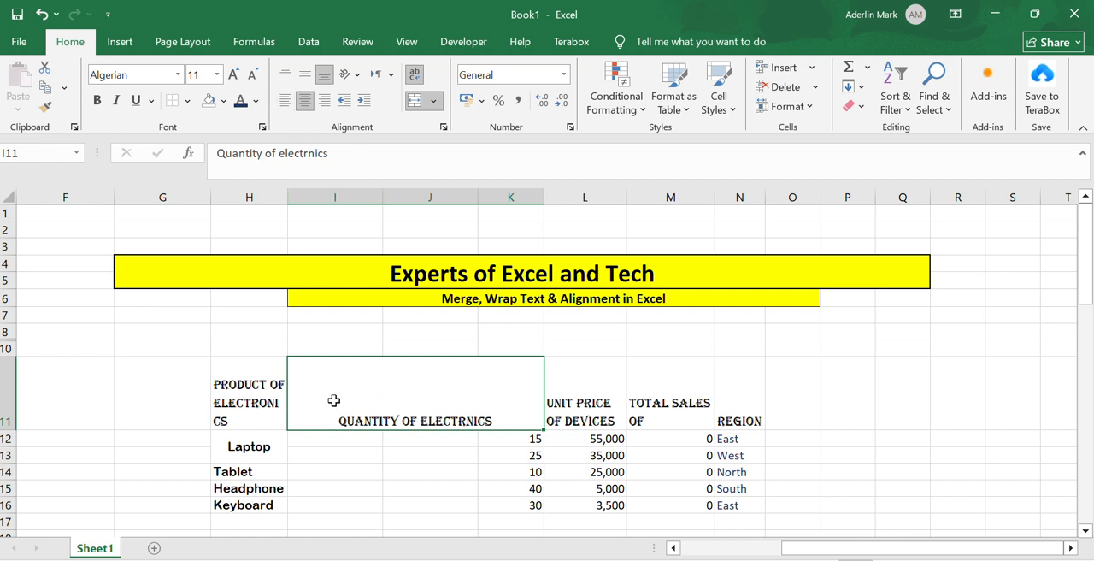
Try left and right alignment on the merged quantity heading, and settle on horizontal centre with middle vertical alignment
click(288, 100)
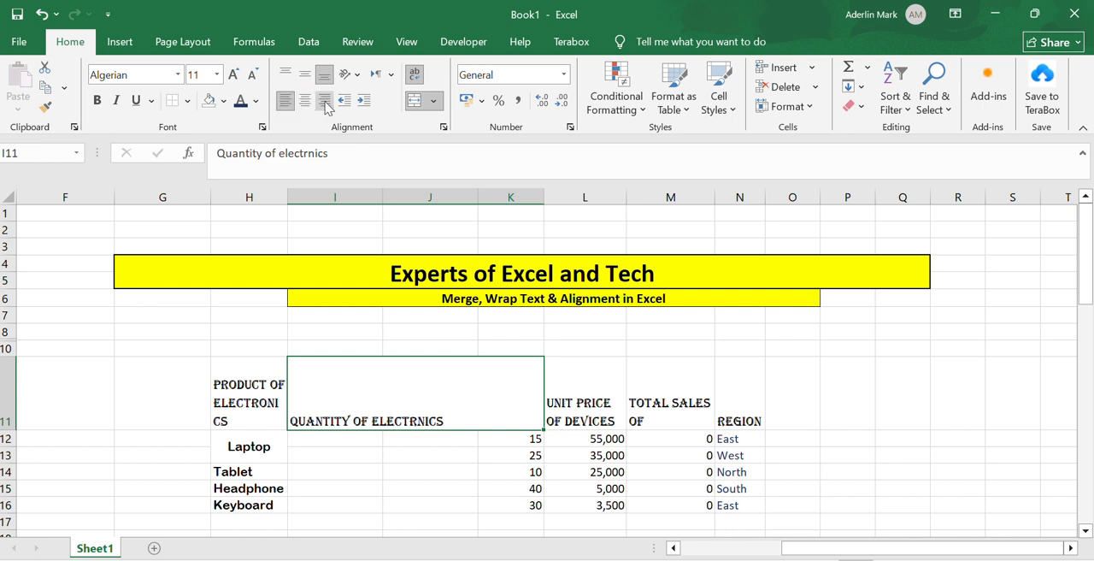
click(330, 104)
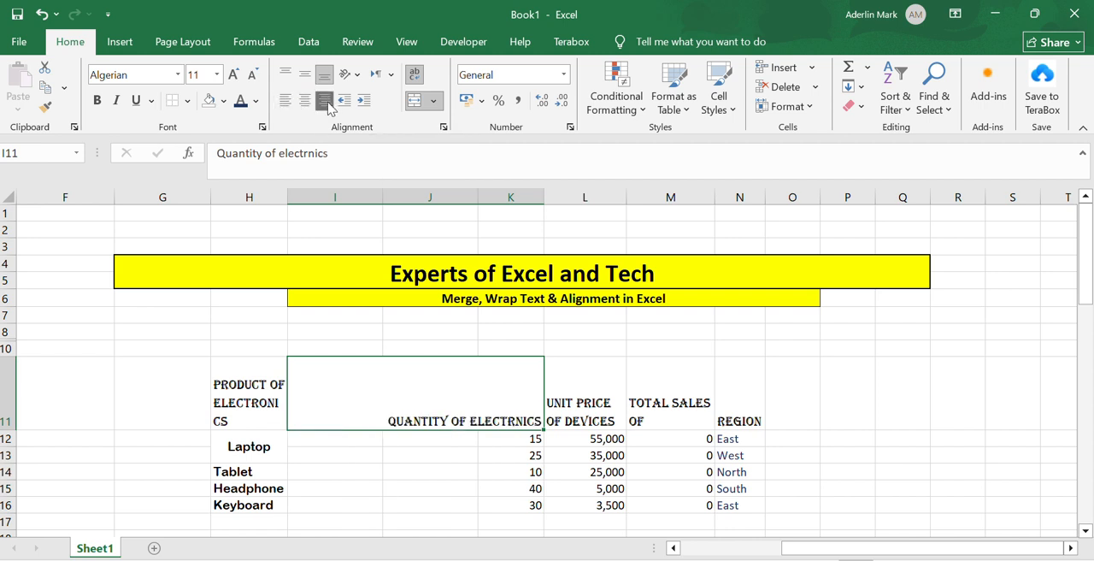
click(305, 101)
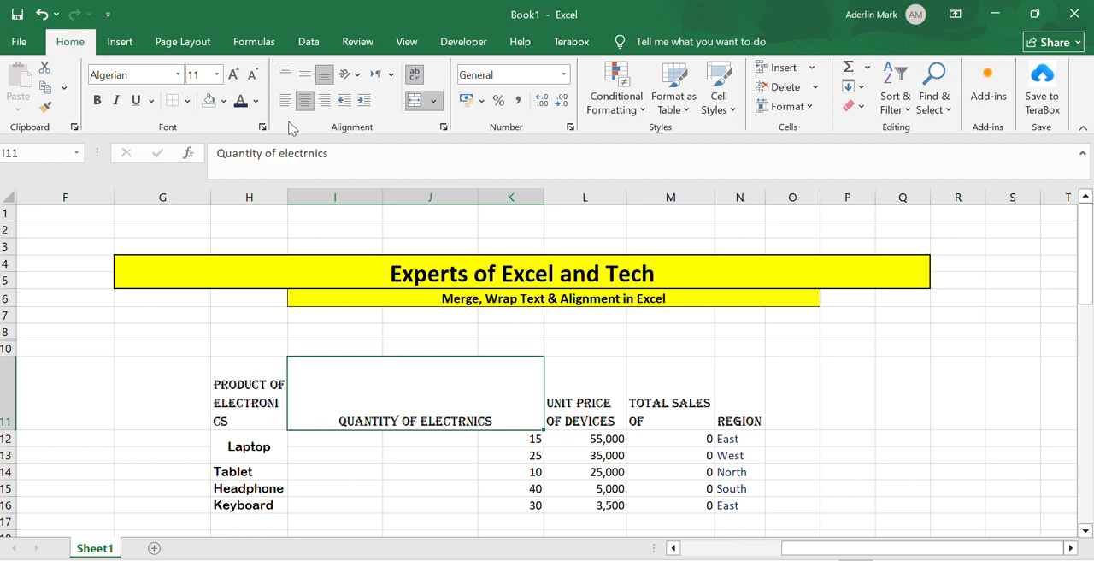
click(305, 74)
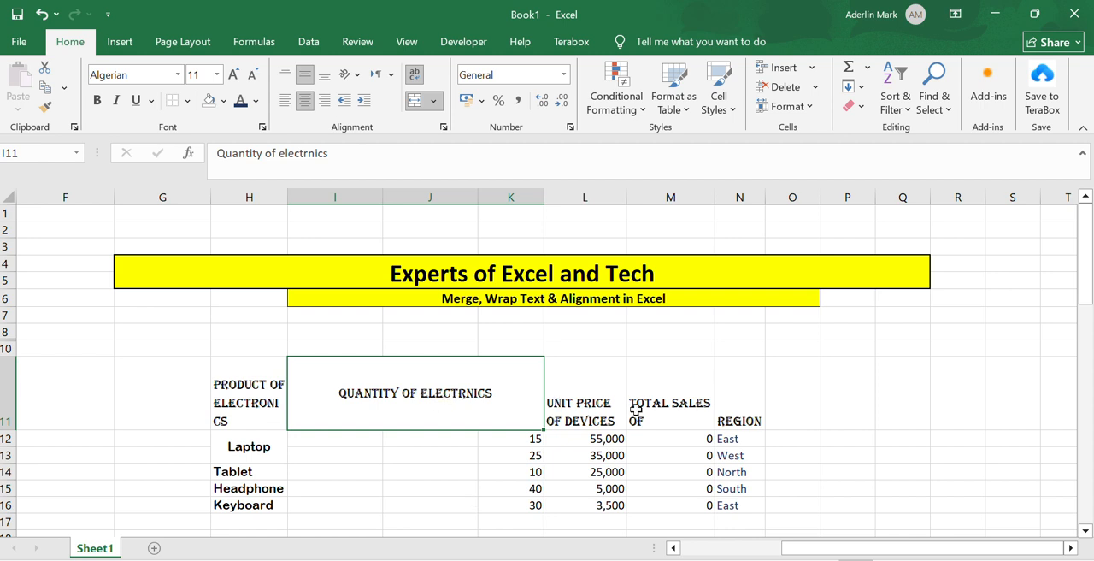
Apply middle vertical alignment to the unit price, total sales and Region headings in L11, M11 and N11
click(570, 390)
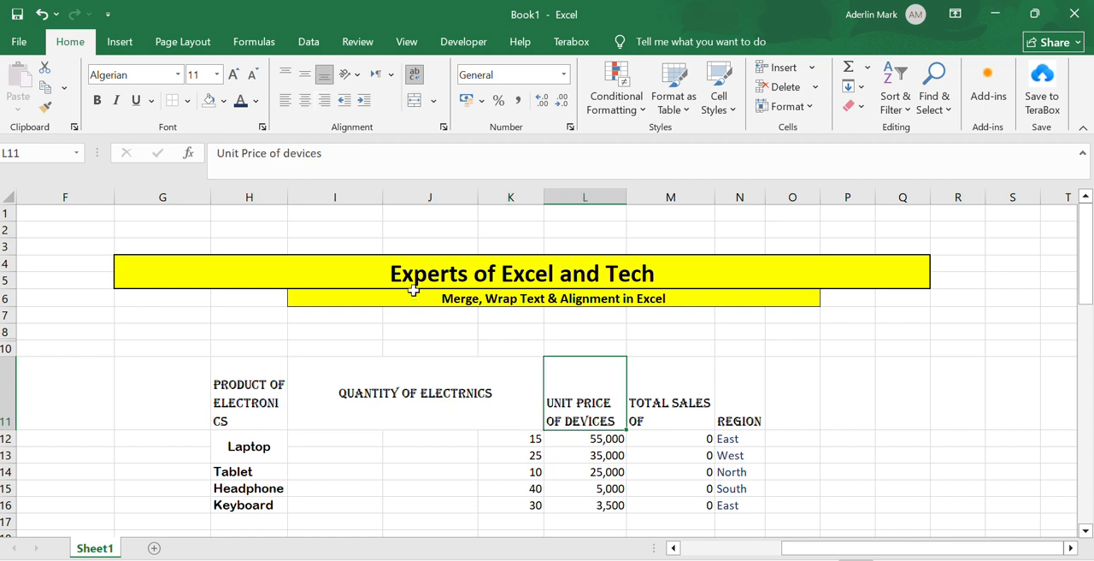
click(306, 75)
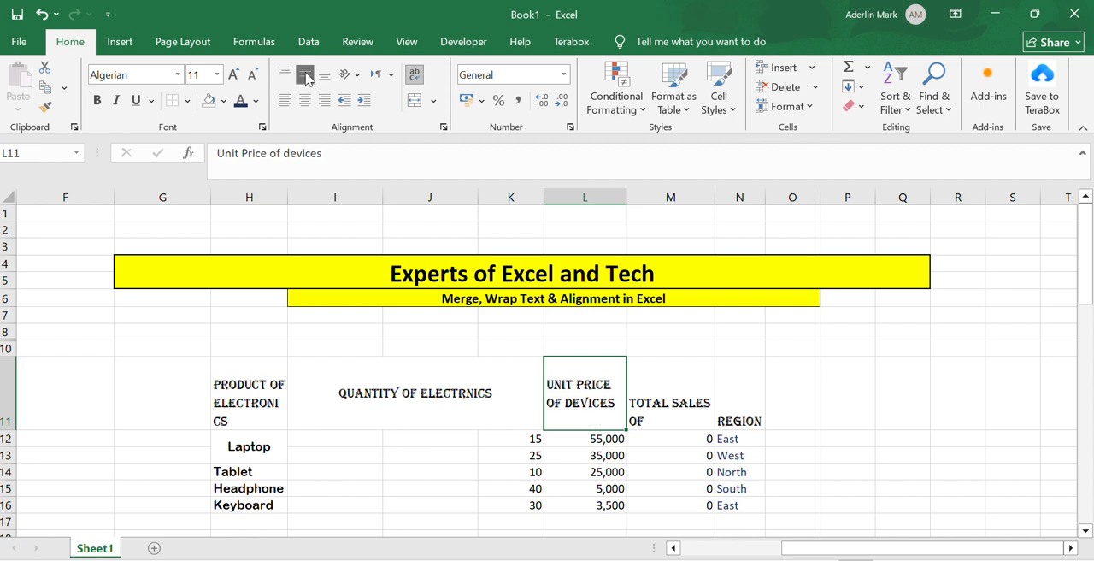
click(671, 390)
click(306, 75)
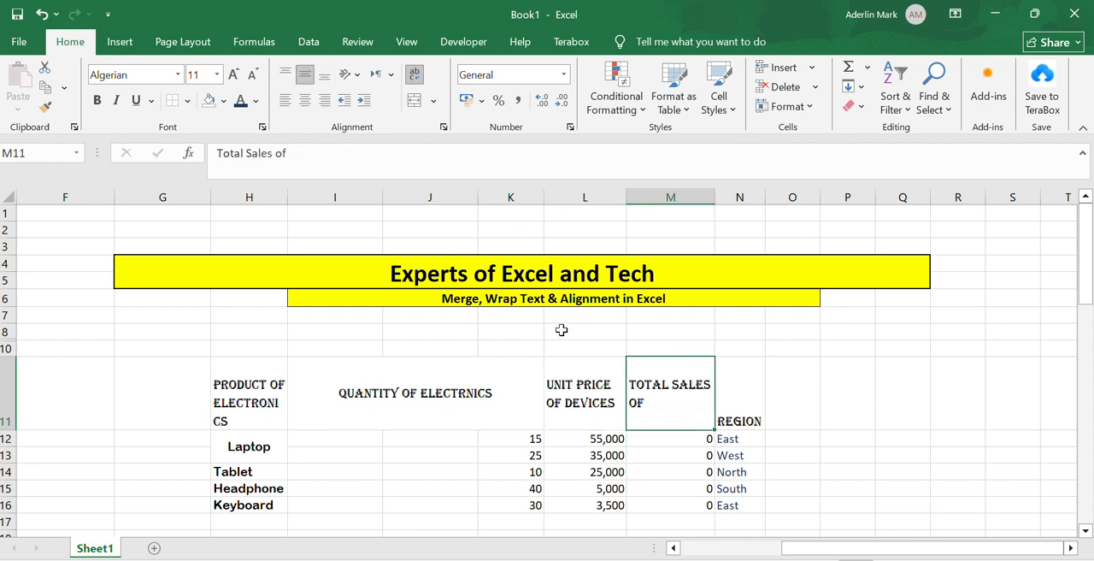
click(735, 398)
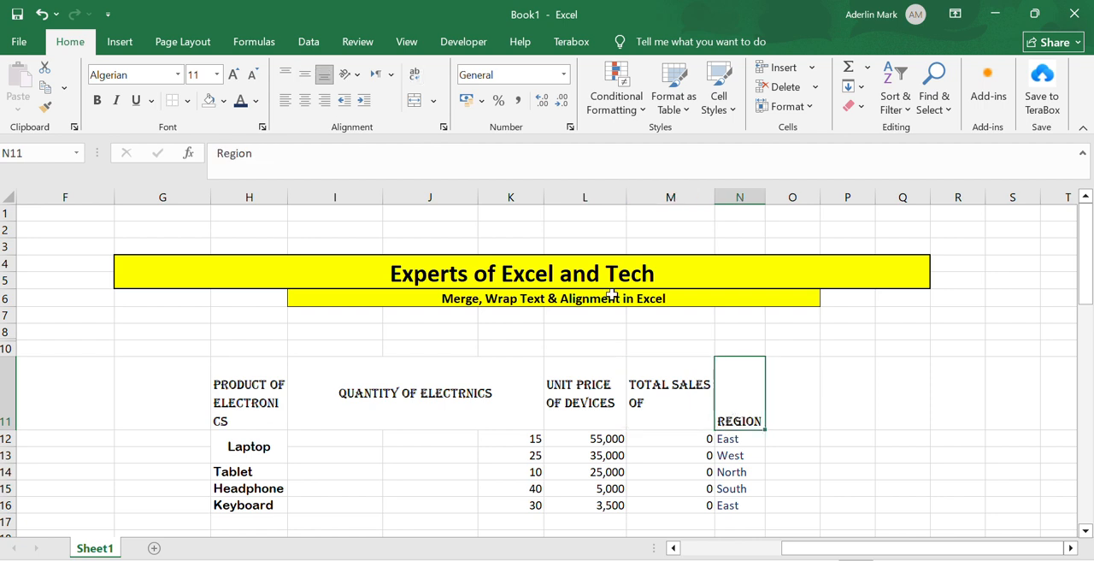
click(305, 74)
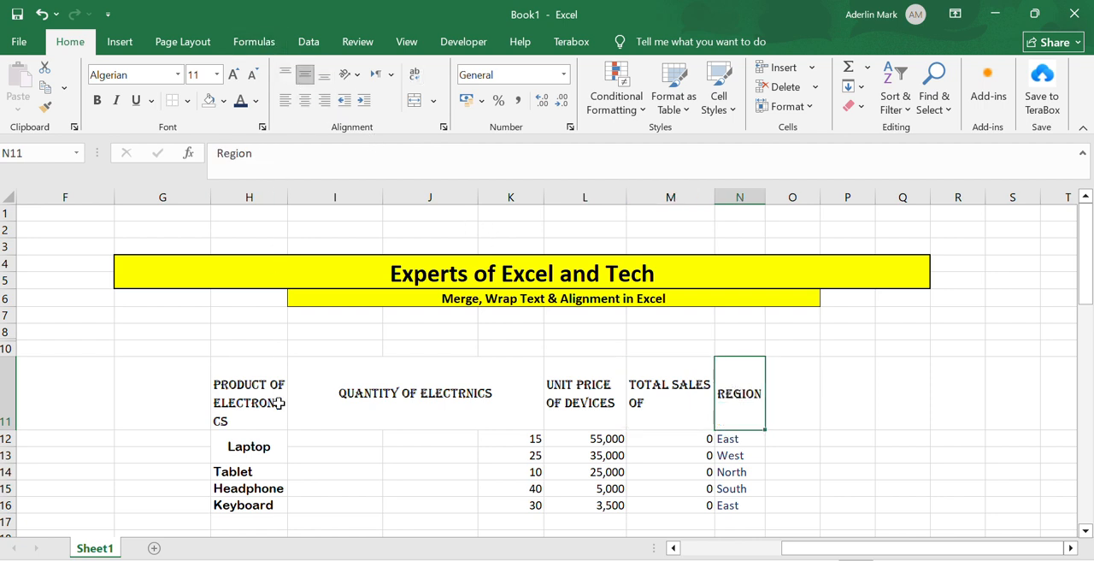
Try centre, left and right alignment on the whole table H11:N16, and settle on middle vertical and centre horizontal alignment
click(266, 405)
scroll(266, 405, down, 1)
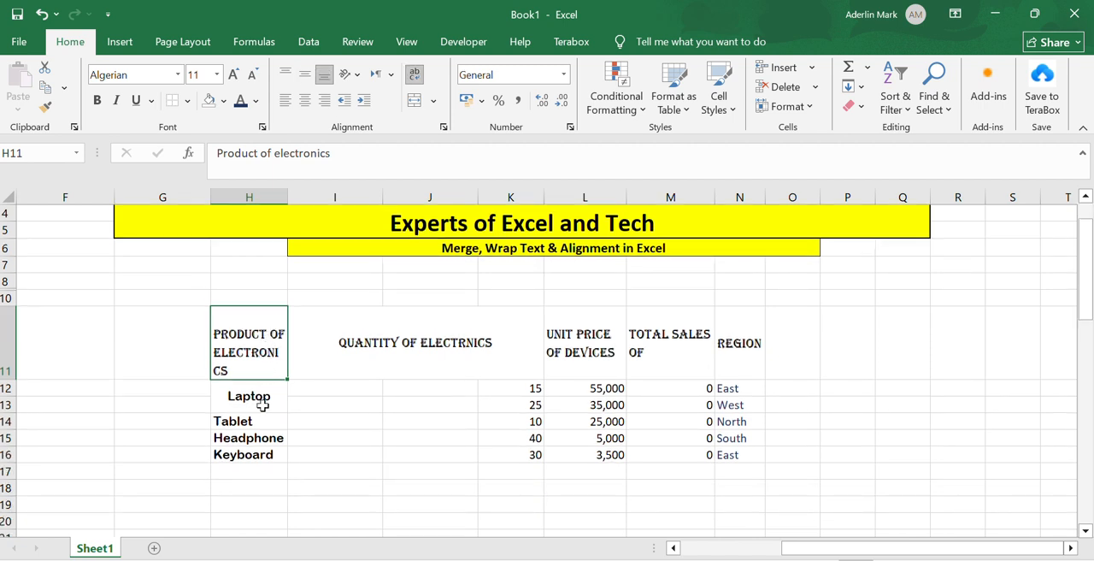
drag(265, 335, 699, 461)
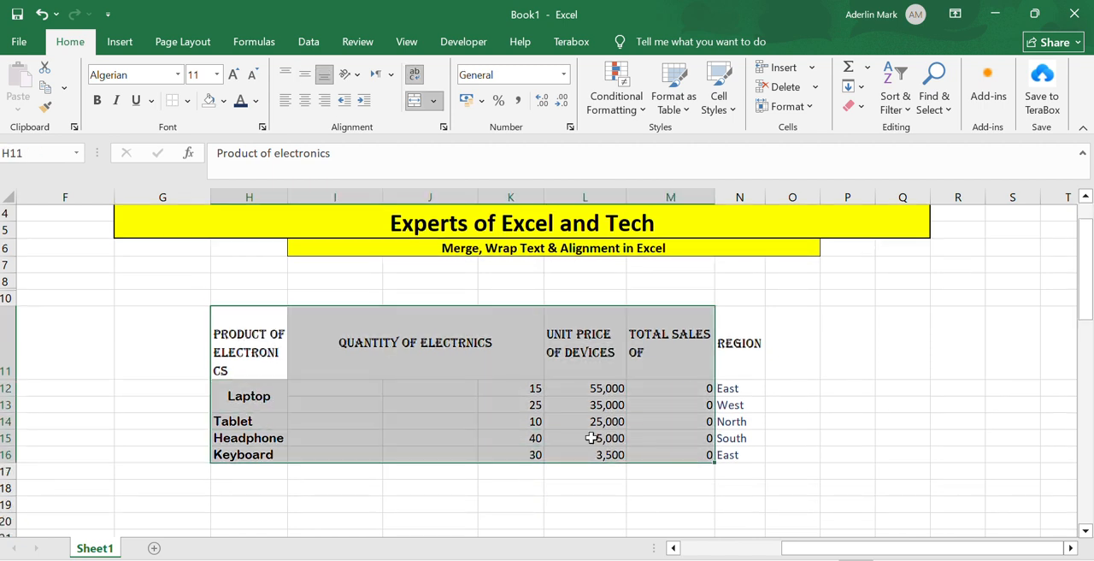
click(136, 324)
drag(256, 310, 745, 456)
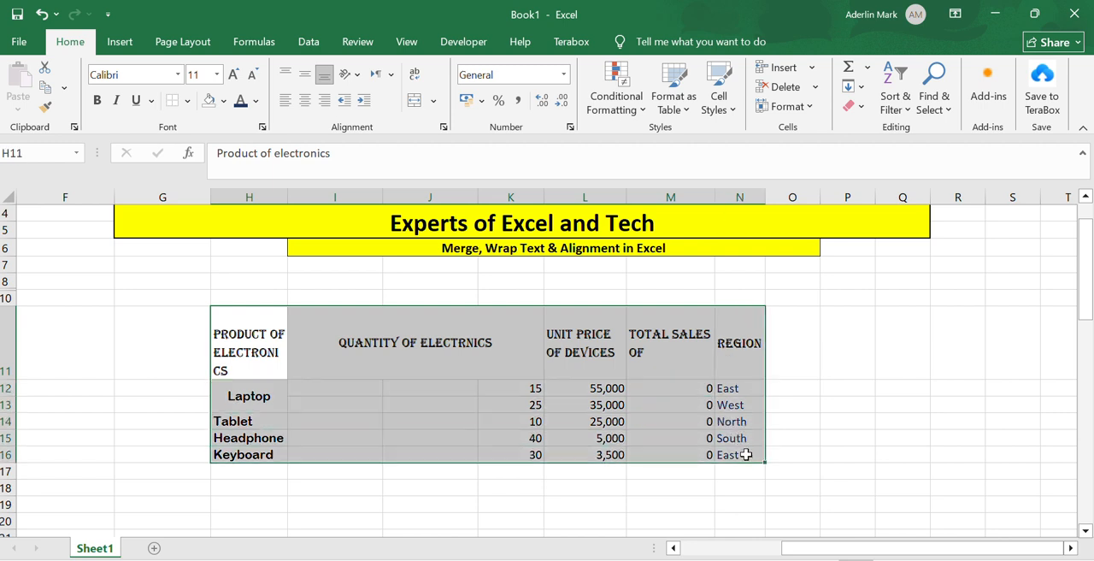
click(304, 100)
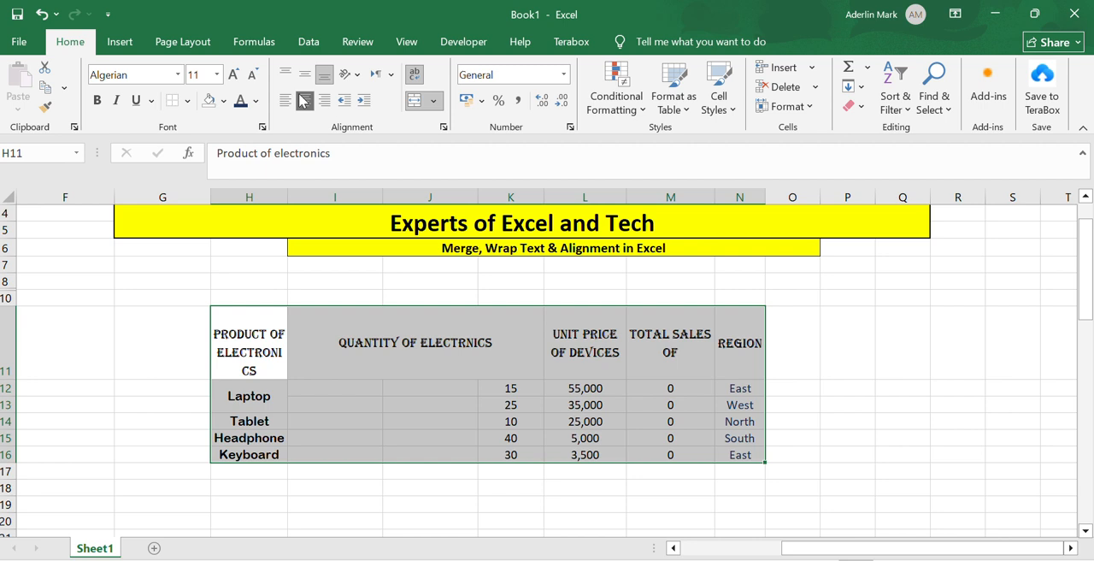
click(286, 100)
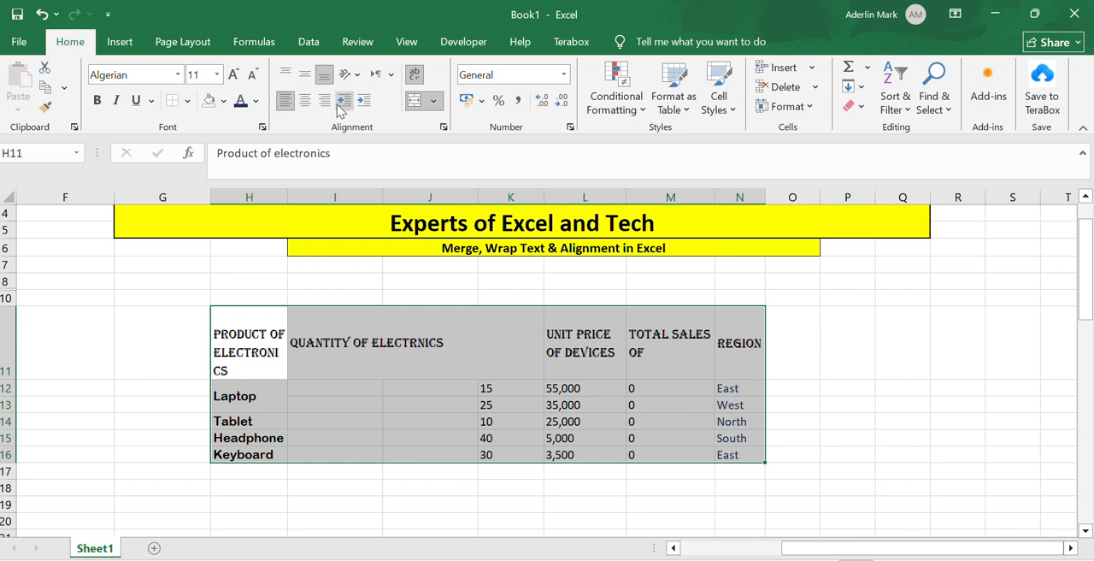
click(324, 101)
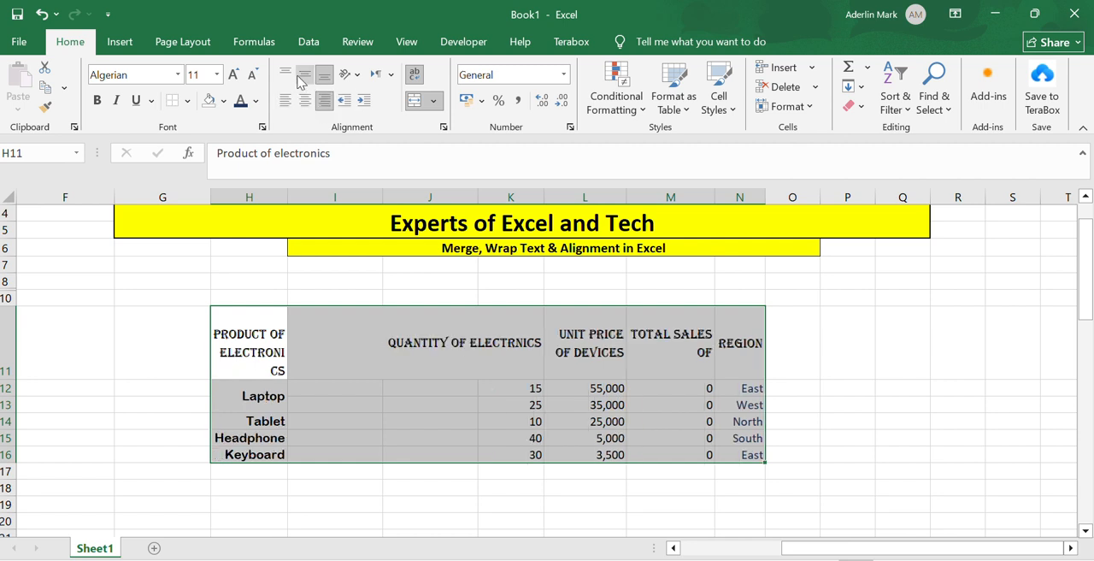
click(305, 75)
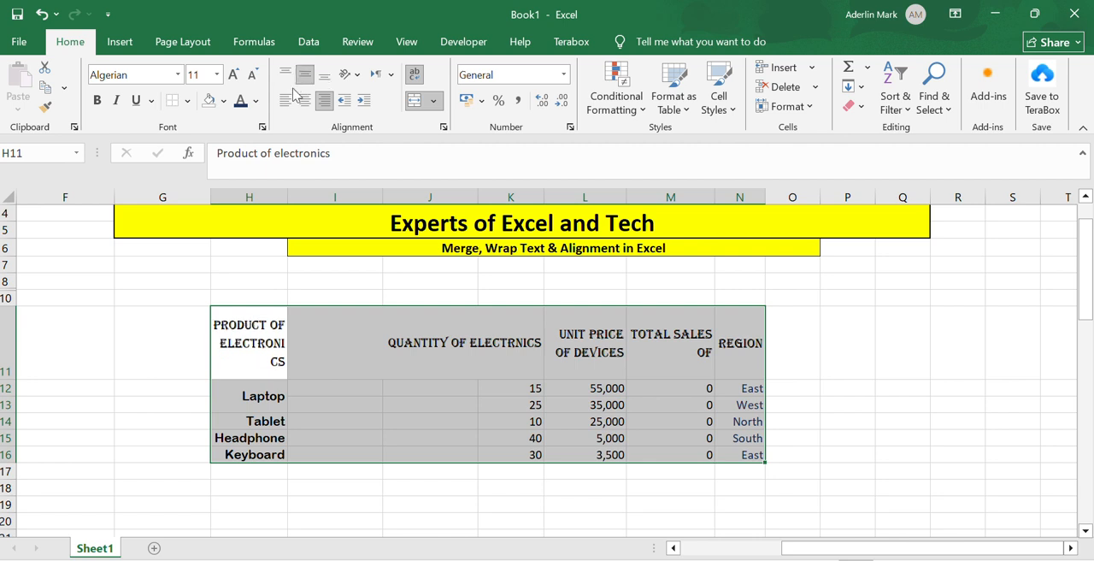
click(305, 101)
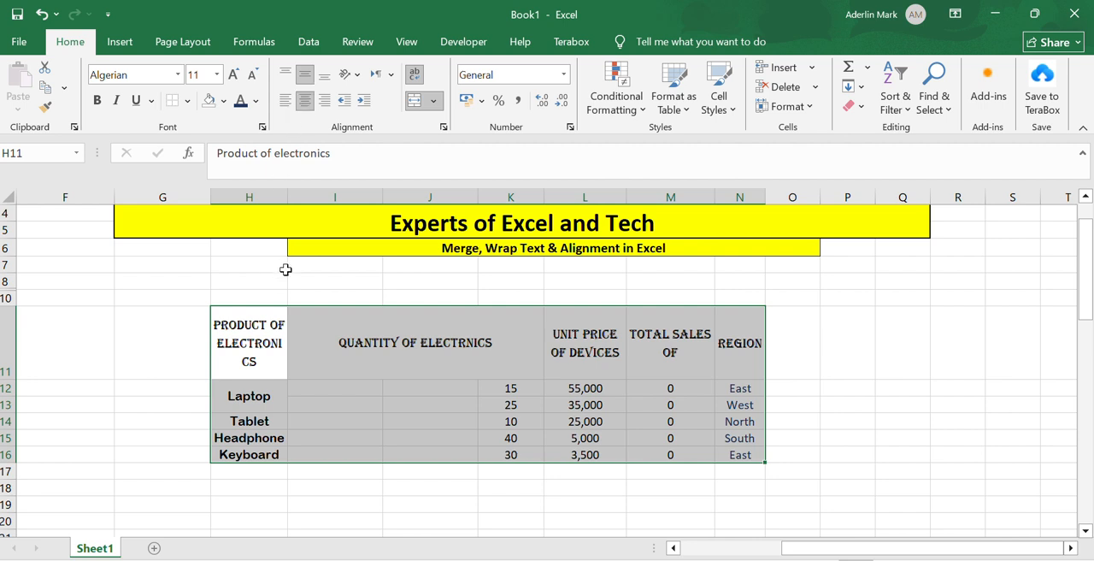
Merge and centre the first quantity value, 15, across I12:K12 beneath the quantity heading
click(357, 360)
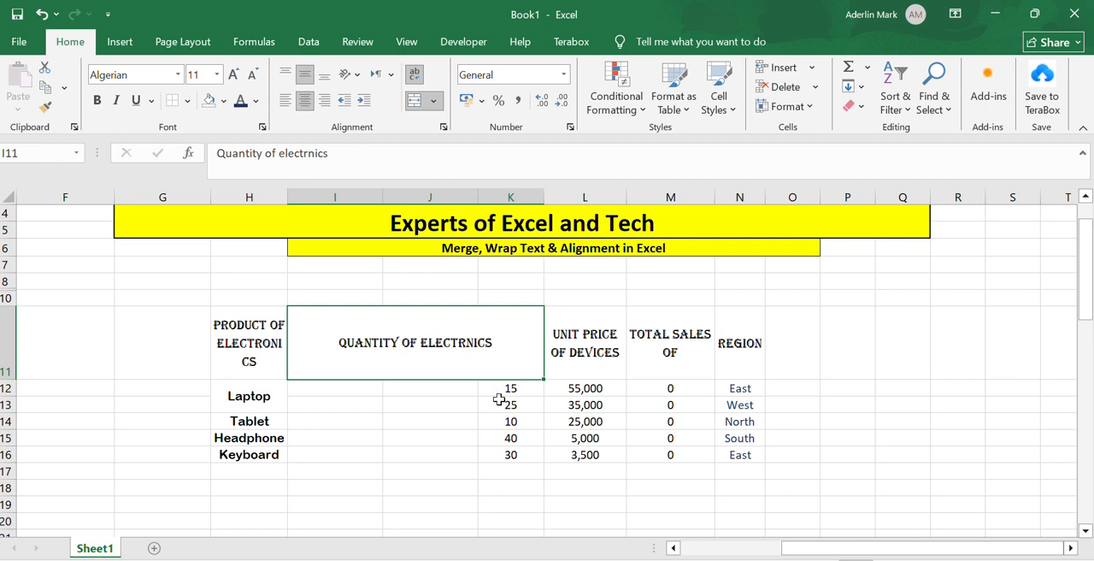
drag(493, 387, 351, 385)
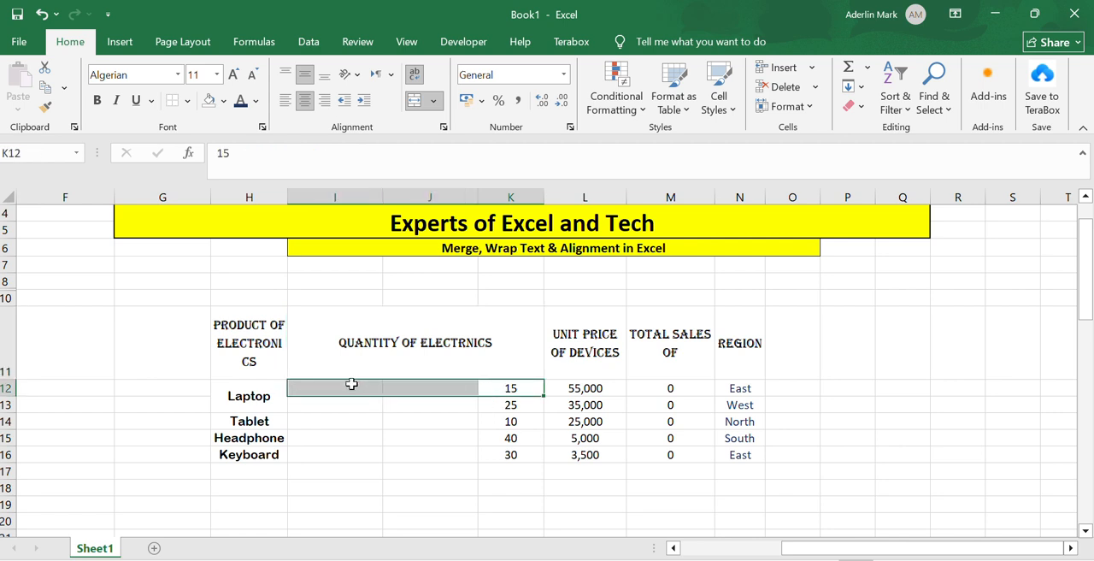
click(415, 101)
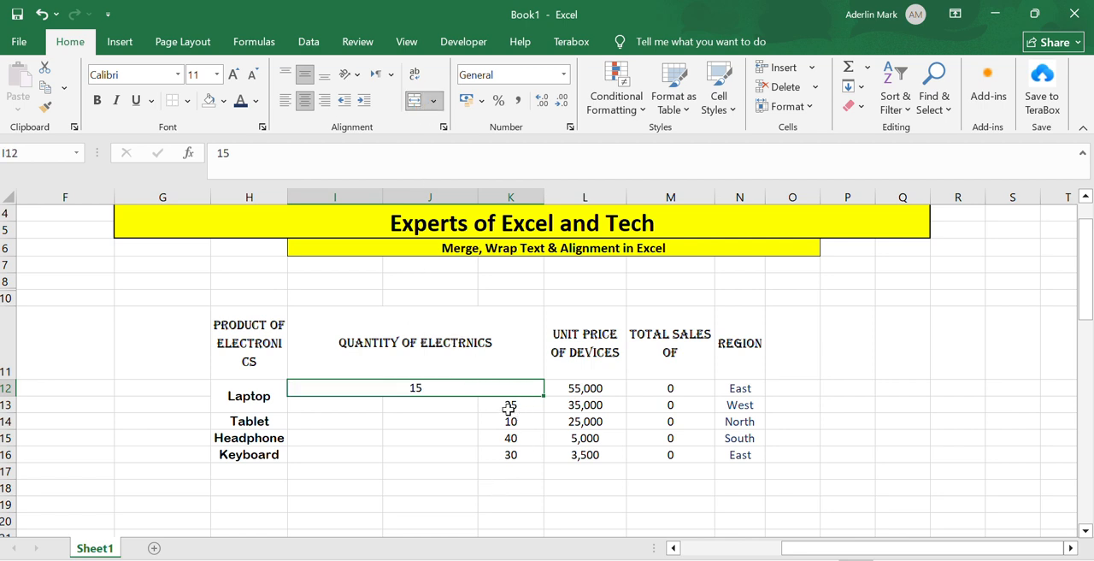
Try merging the remaining quantity cells I13:K16 as one block, accepting the loss of the lower values, and undo the merge
drag(501, 404, 312, 446)
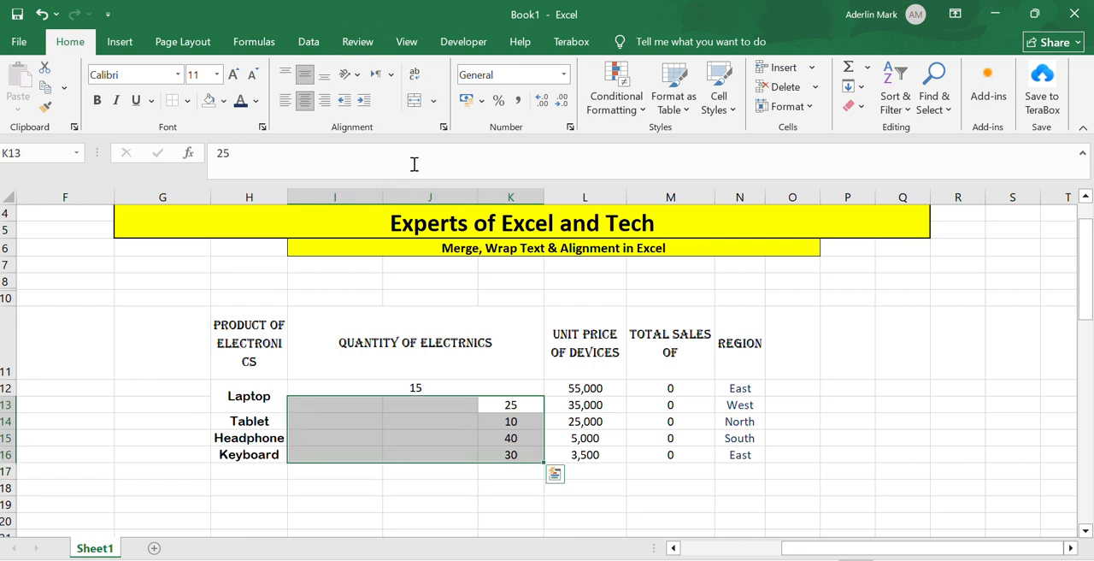
click(414, 99)
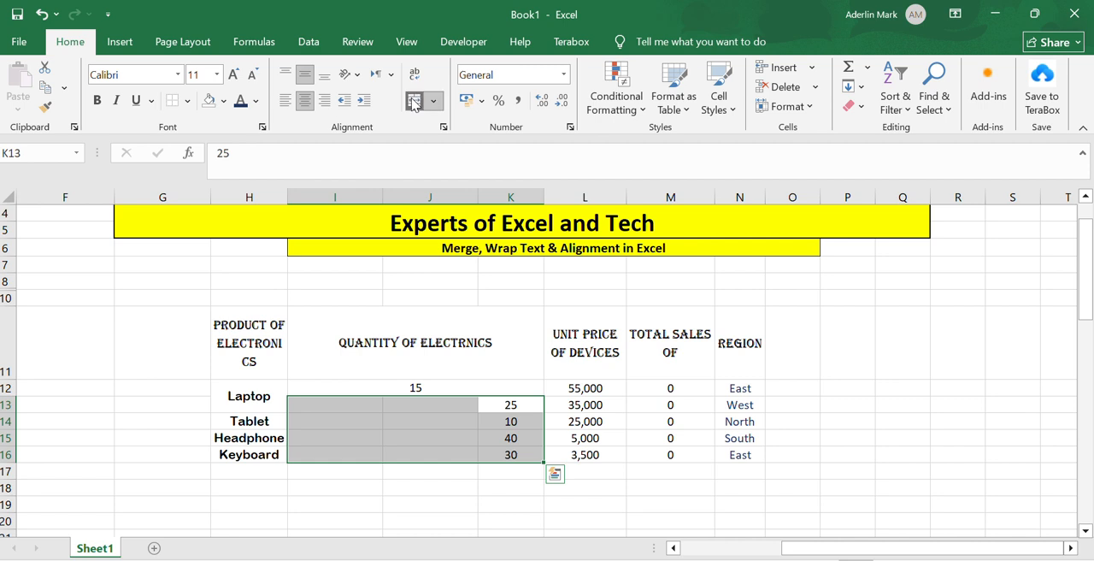
click(518, 344)
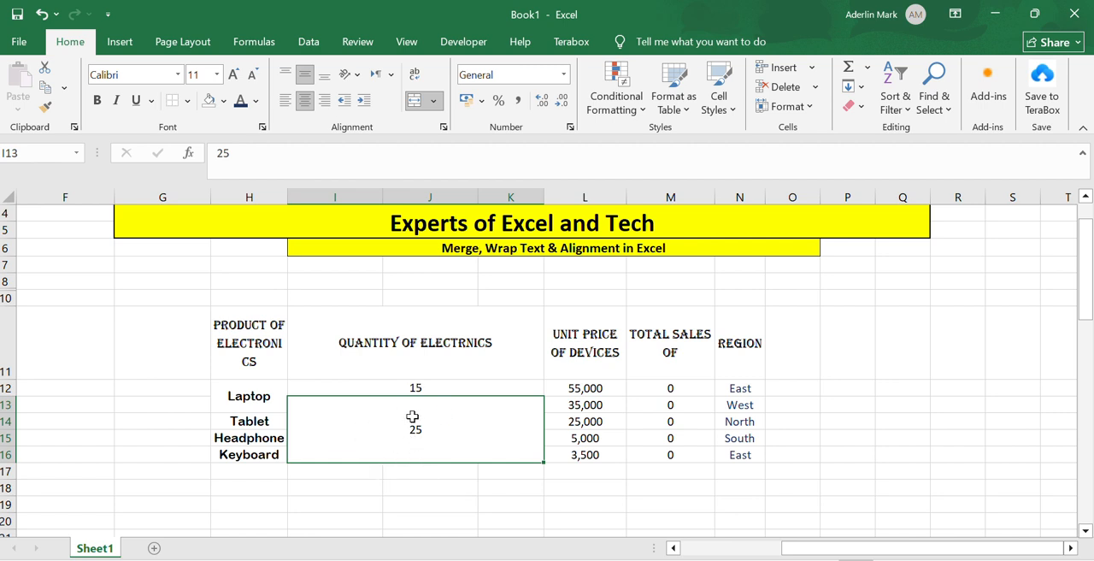
key(ctrl+z)
Merge and centre the quantity values 25 and 10 separately, across I13:K13 and I14:K14
drag(502, 404, 322, 401)
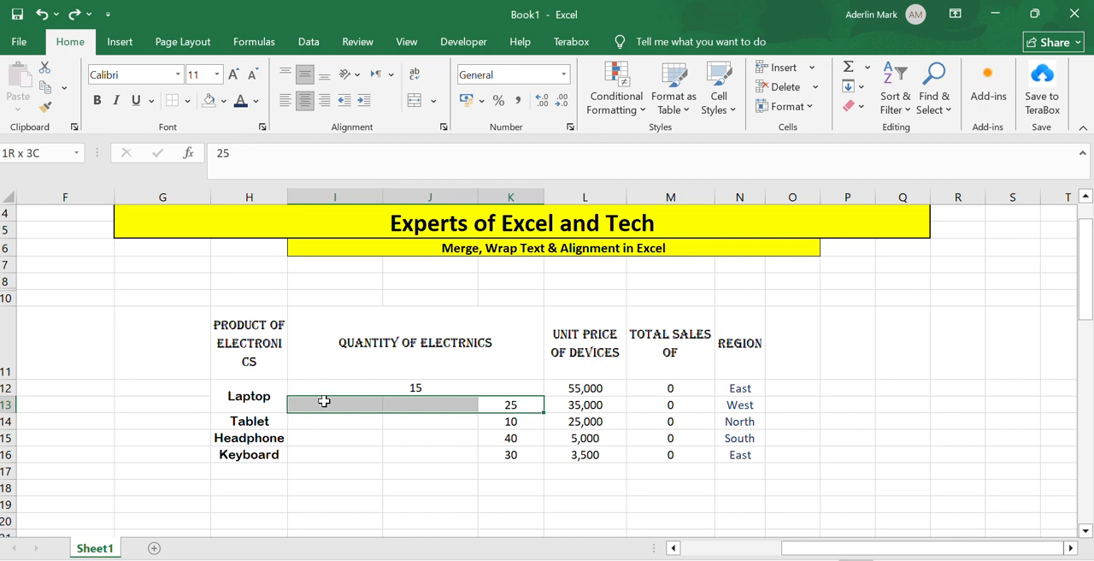
click(415, 100)
drag(485, 421, 322, 420)
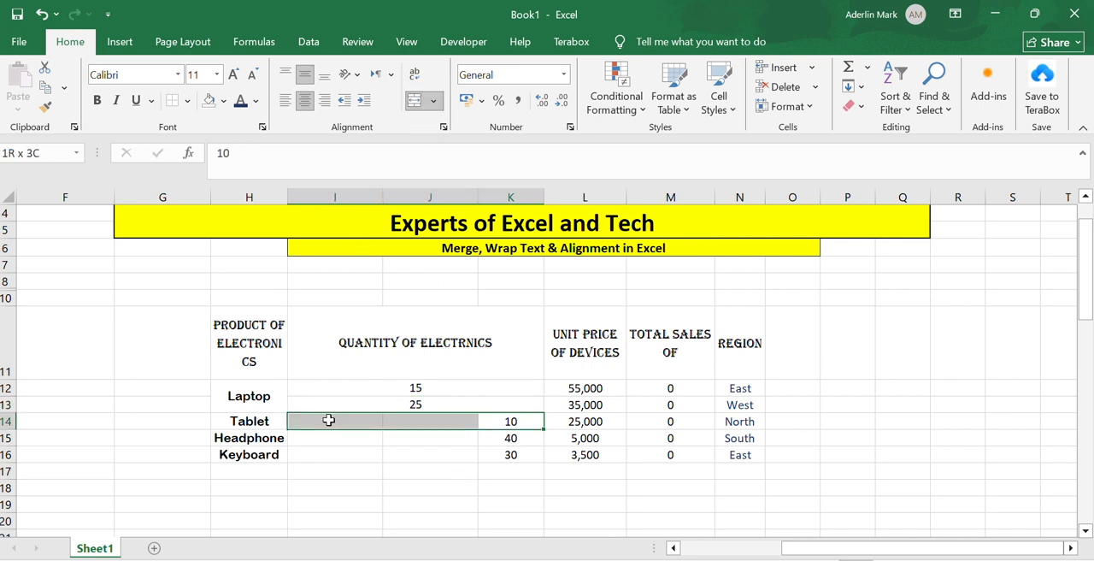
click(414, 100)
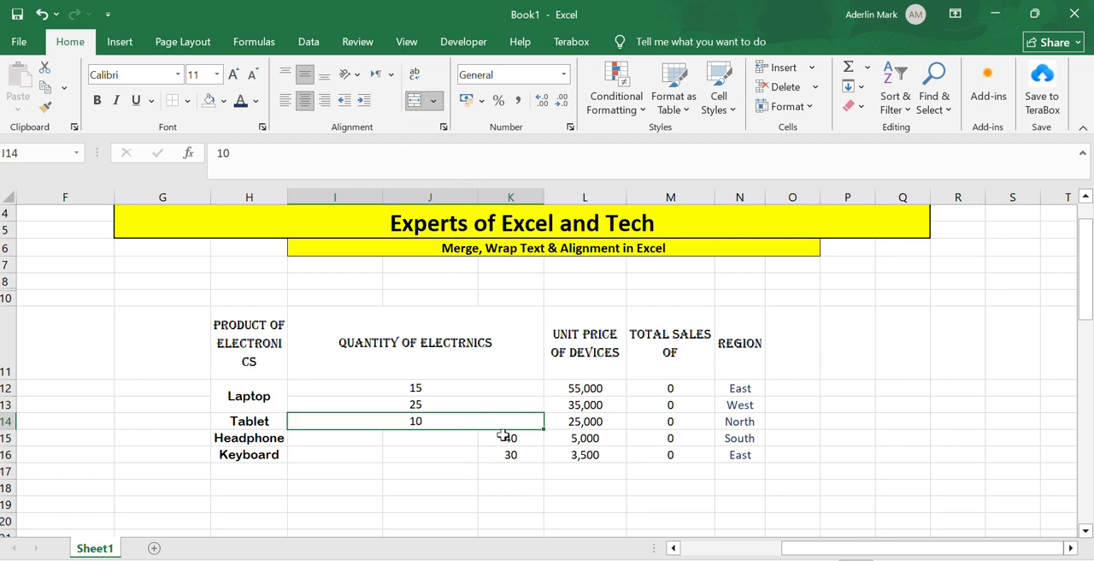
Merge and centre the headphone and keyboard quantities separately, across I15:K15 and I16:K16
drag(504, 436, 359, 434)
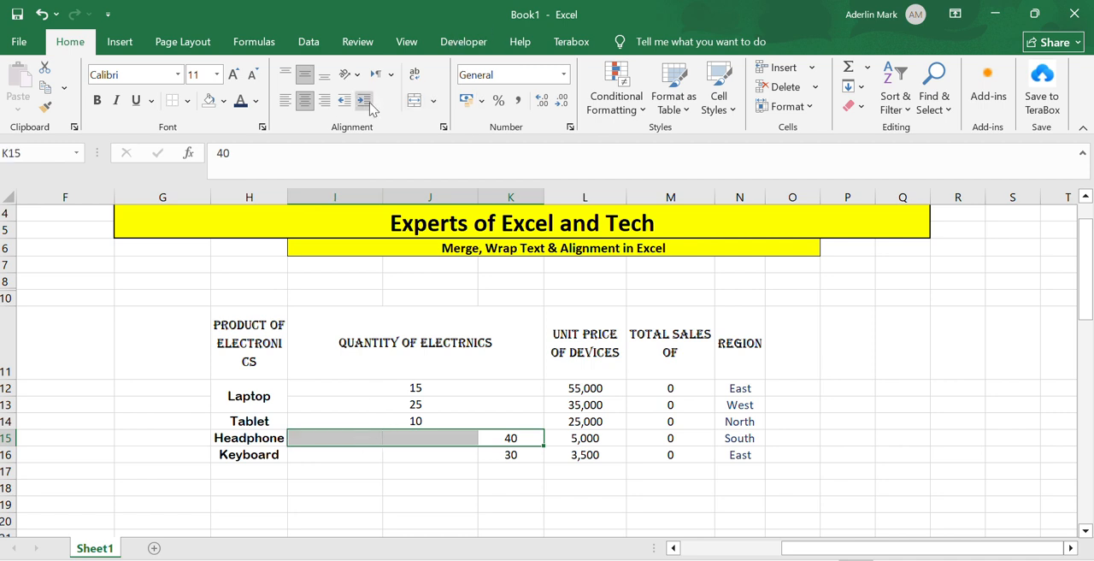
click(429, 101)
click(415, 101)
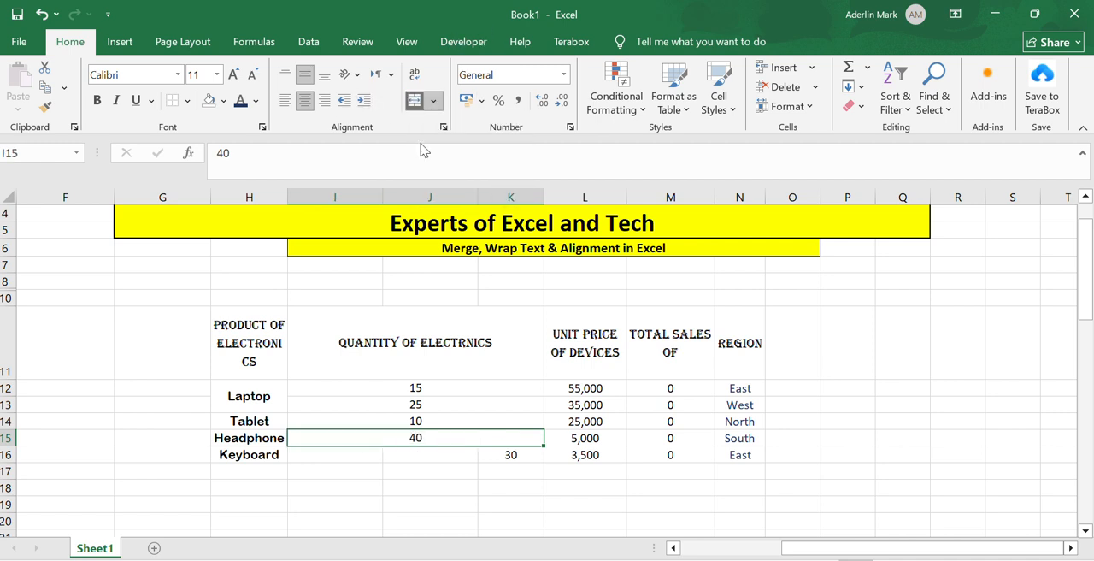
click(513, 453)
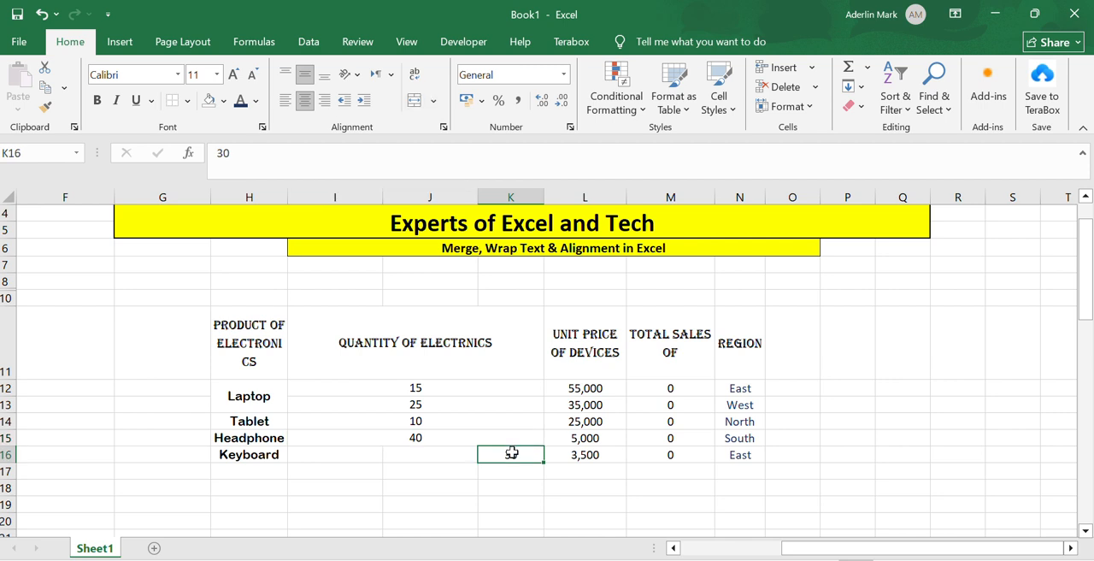
drag(513, 453, 369, 454)
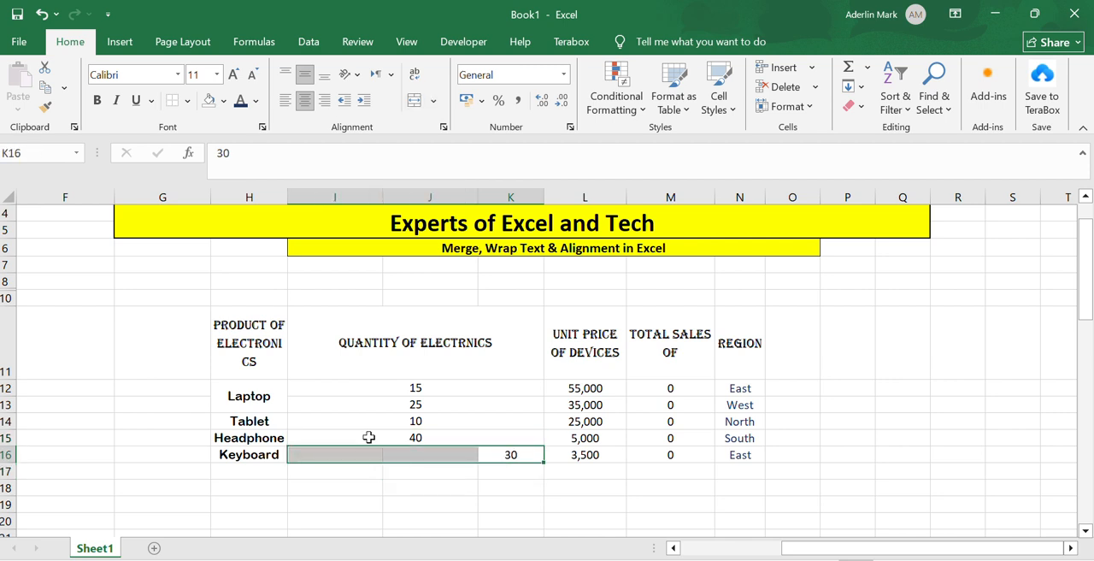
click(429, 102)
click(428, 121)
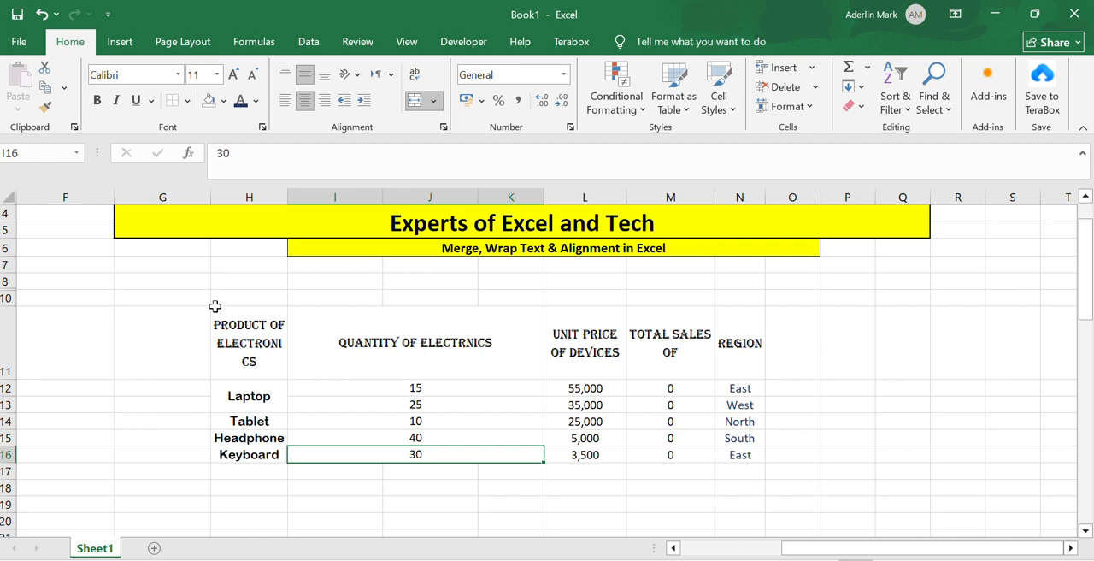
Apply All Borders to the table's heading row H11:N11
click(215, 308)
drag(215, 308, 723, 349)
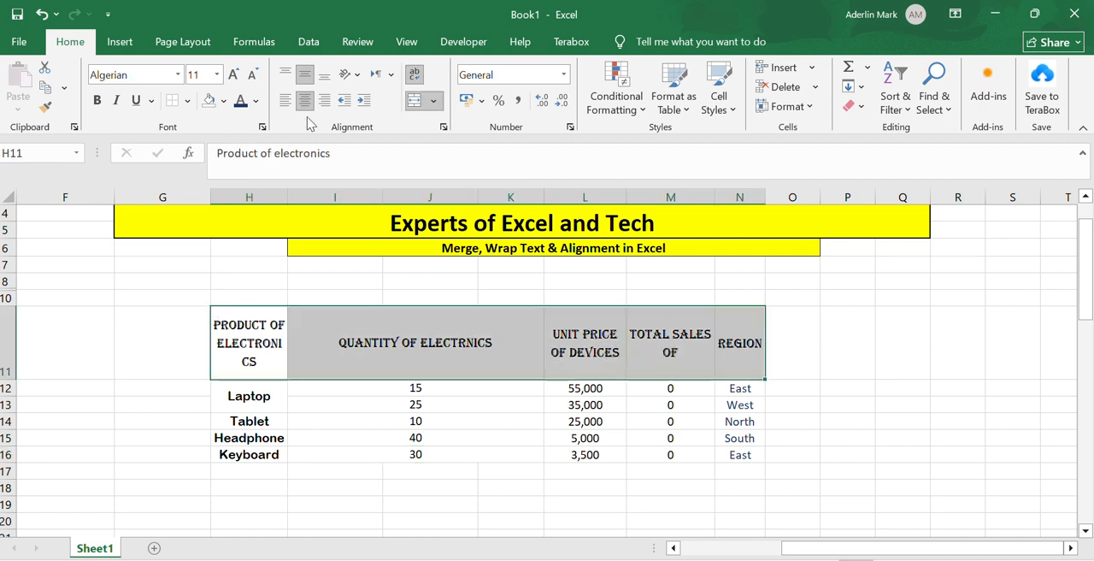
click(188, 101)
click(205, 247)
click(187, 101)
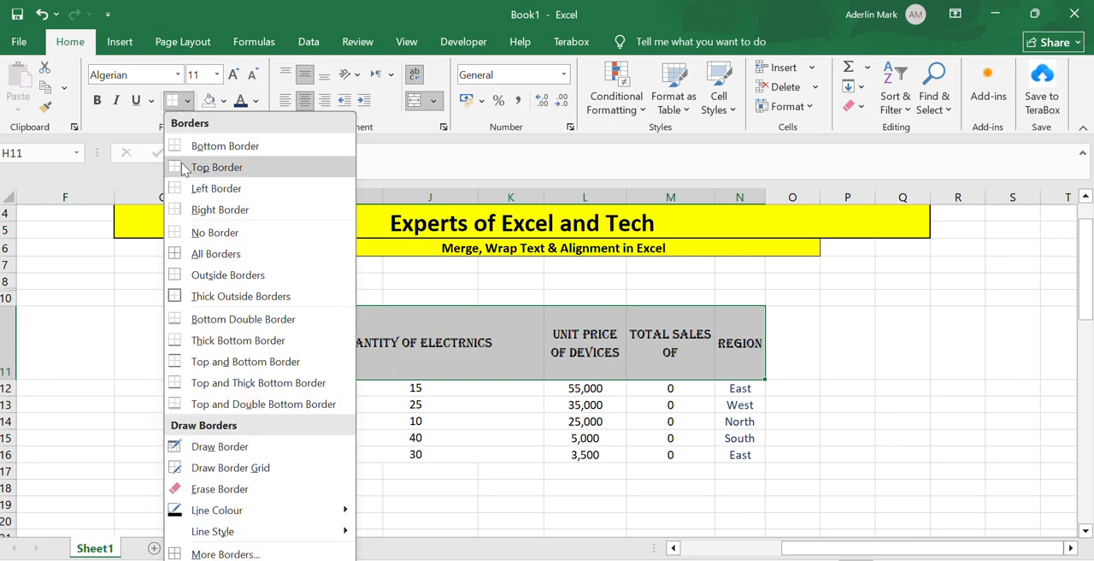
click(199, 254)
click(170, 332)
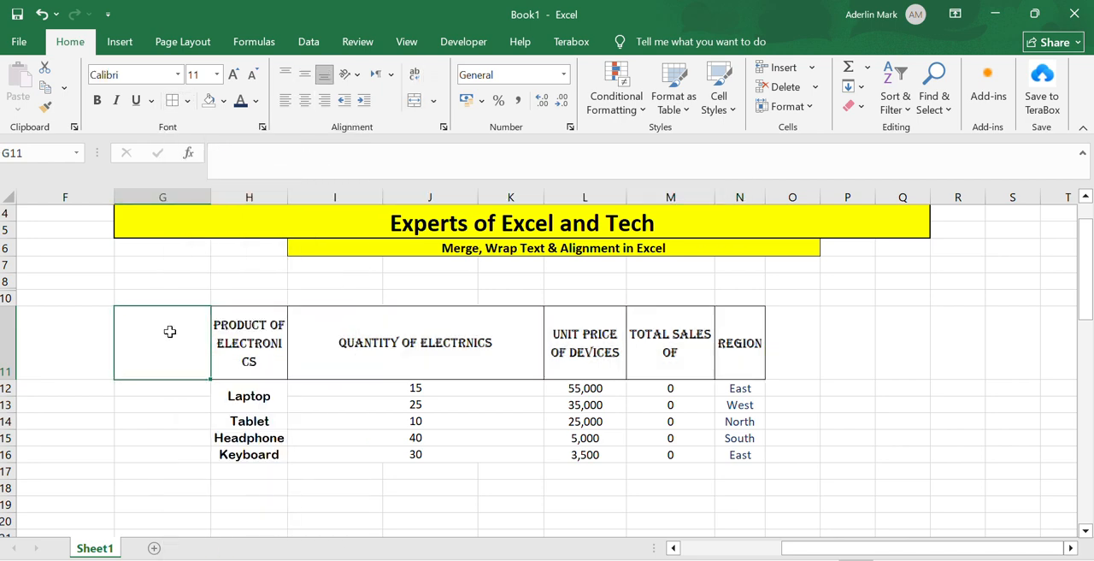
Apply All Borders to the whole electronics table, H11:N16, and deselect it
mouse_move(232, 323)
mouse_down()
mouse_move(528, 361)
mouse_move(675, 447)
mouse_move(731, 453)
mouse_up()
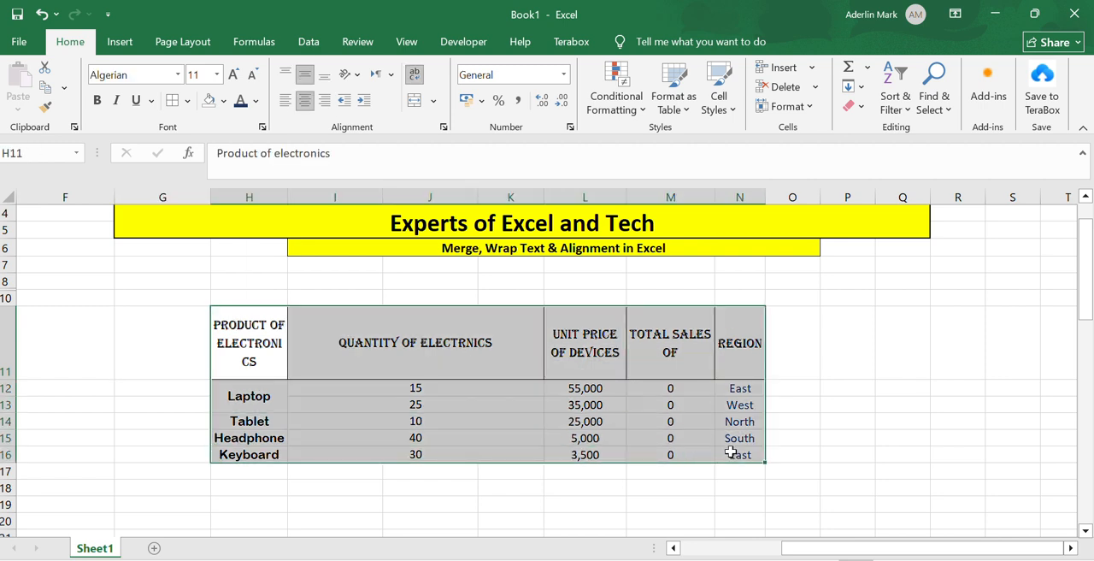
click(187, 100)
click(198, 253)
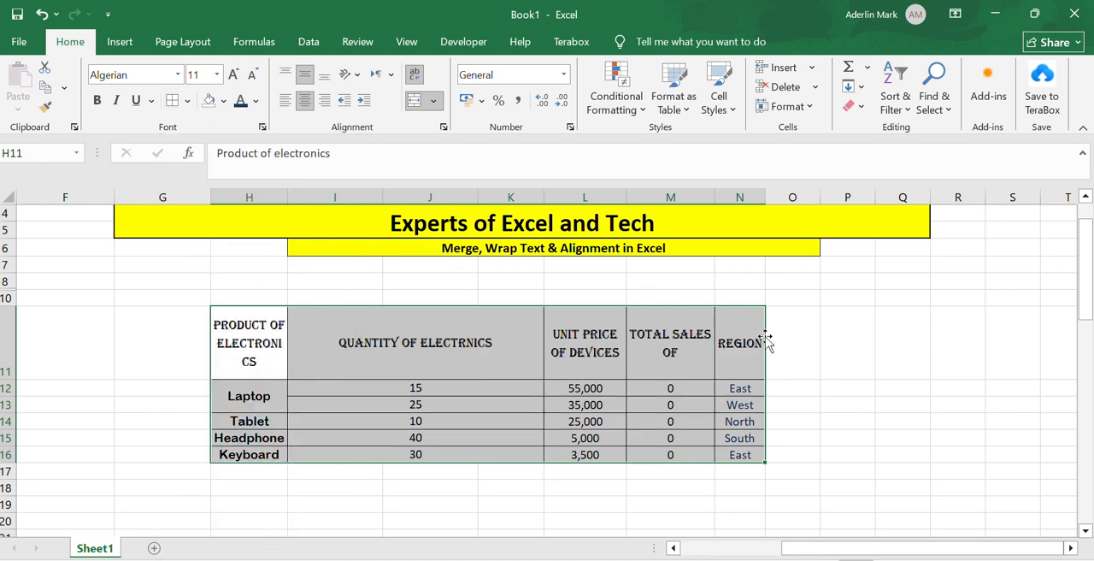
click(842, 344)
scroll(391, 257, up, 1)
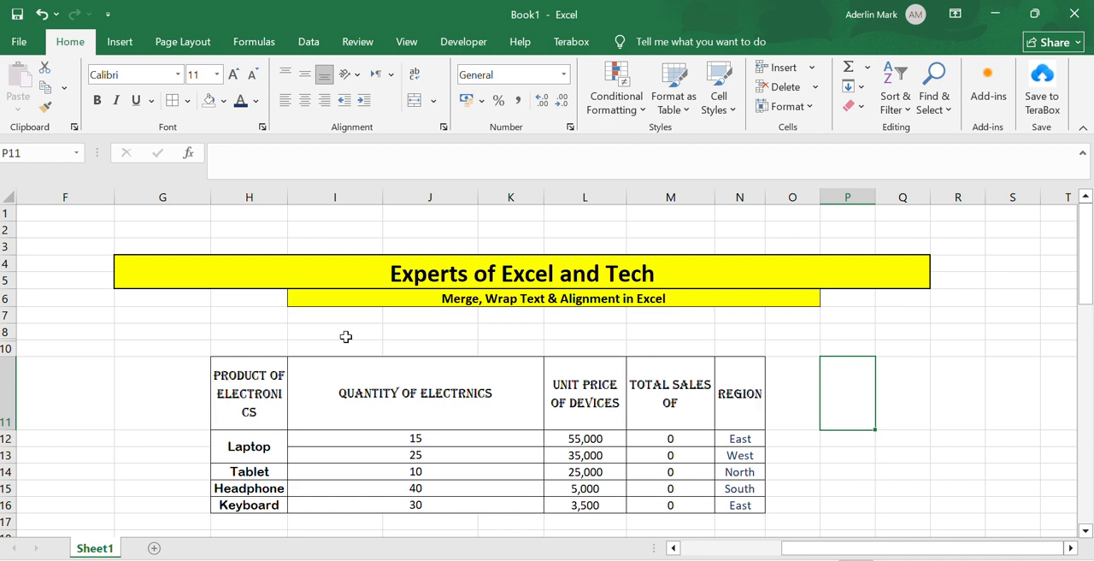
scroll(345, 336, down, 1)
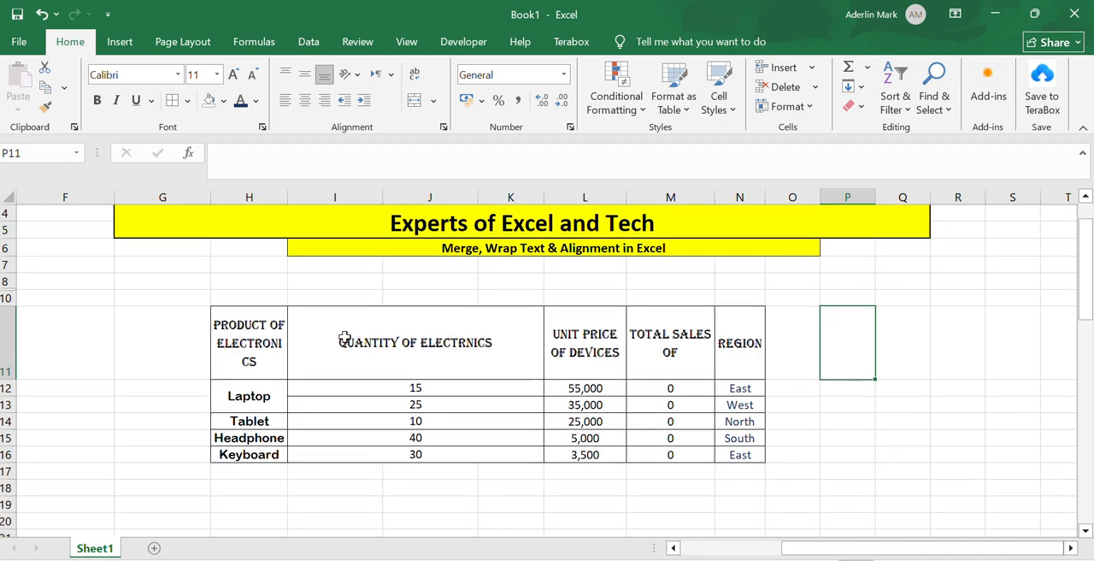
scroll(344, 336, up, 1)
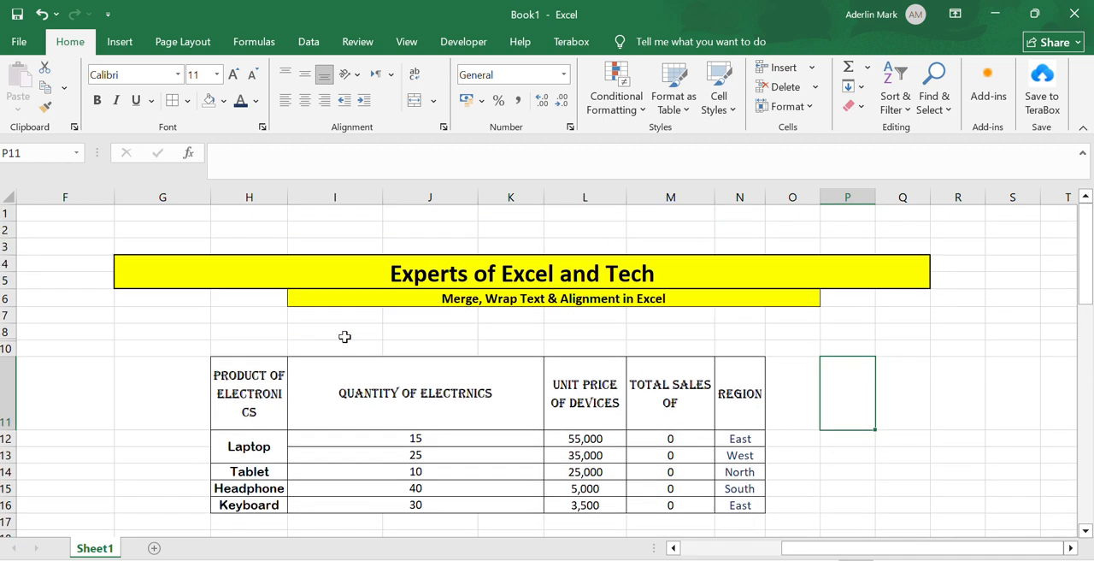